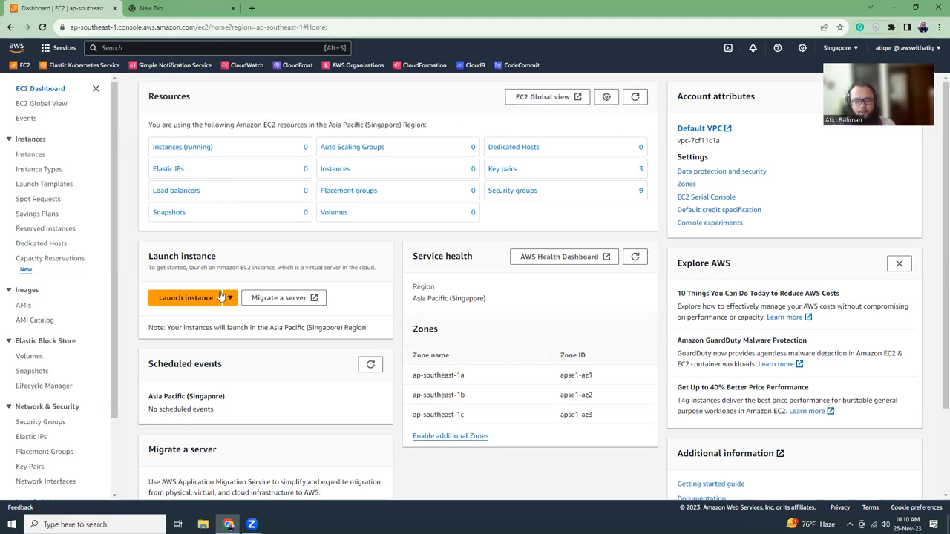
Step: Start a new instance named redis on Amazon Linux 2023 t2.micro with the existing key pair
left_click(186, 298)
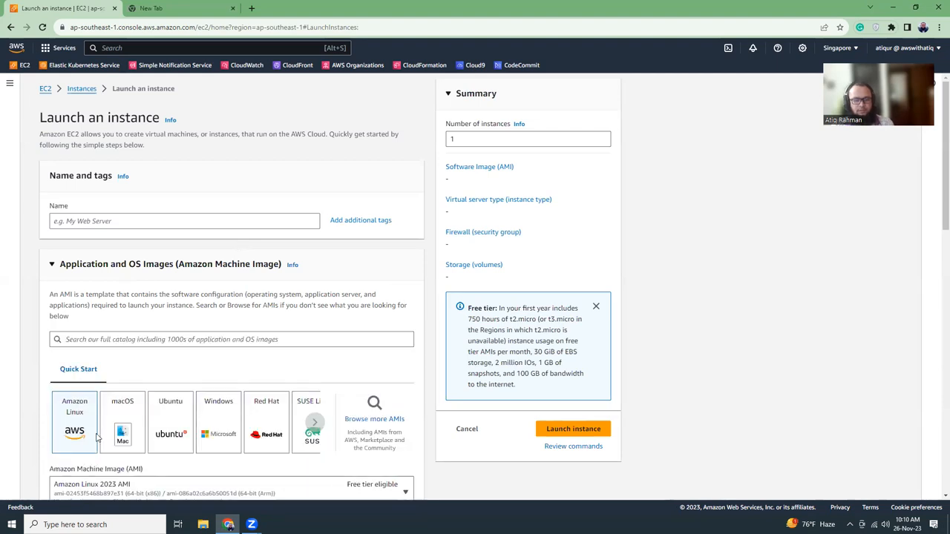
scroll(115, 224, "down", 1)
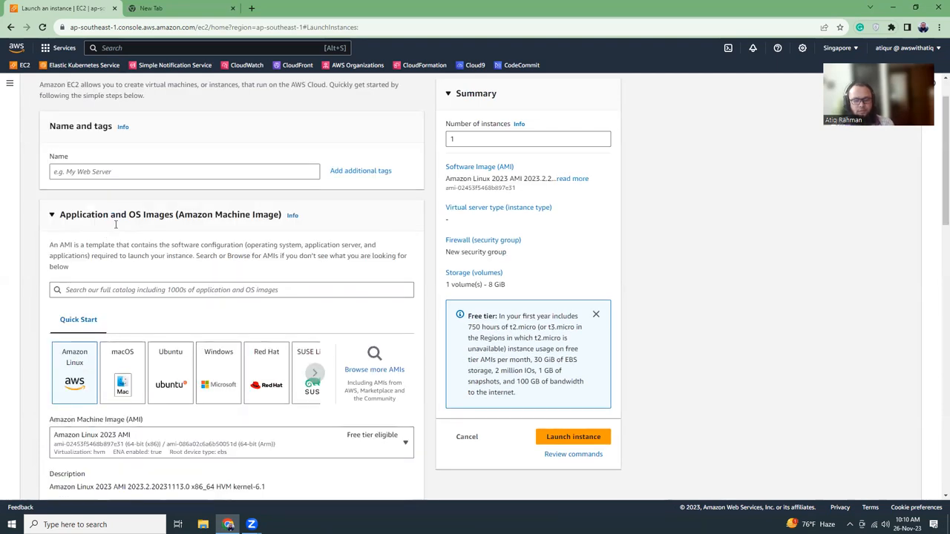
left_click(142, 171)
type("redis")
left_click(740, 311)
scroll(354, 317, "down", 1)
scroll(355, 318, "down", 4)
scroll(354, 317, "down", 4)
scroll(220, 261, "down", 2)
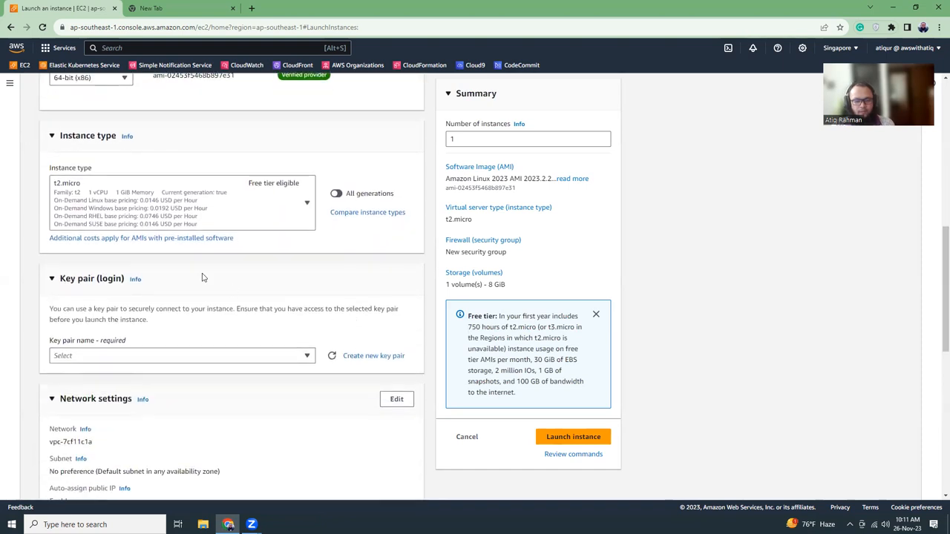
scroll(220, 261, "down", 2)
left_click(150, 208)
left_click(130, 256)
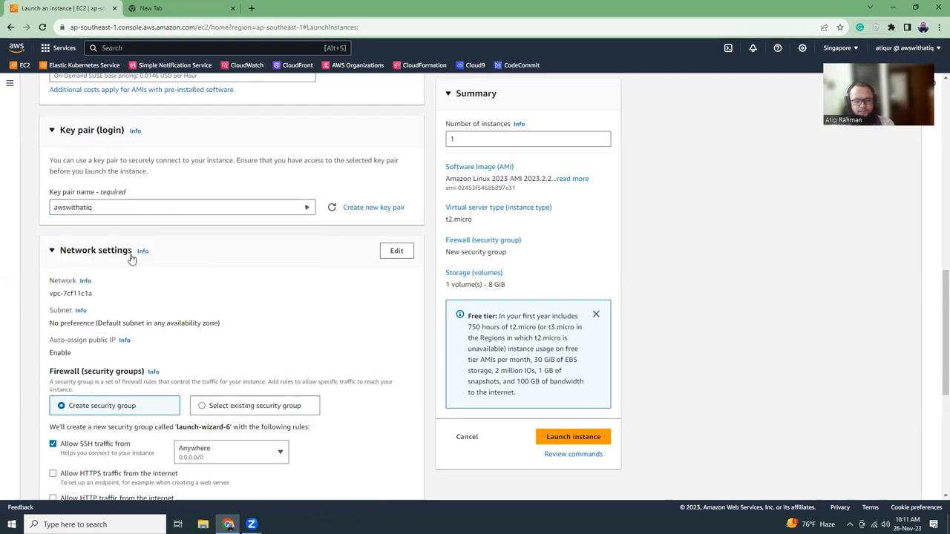
scroll(191, 307, "down", 3)
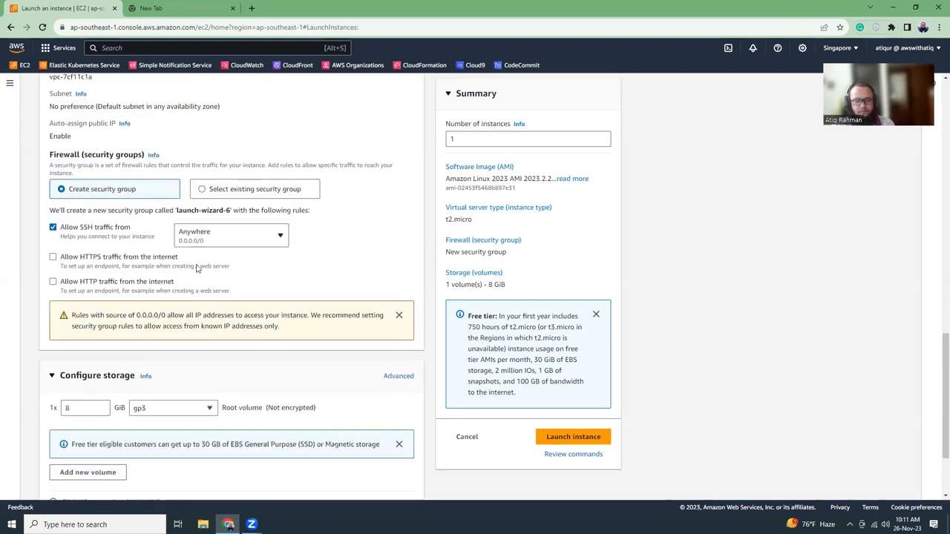
scroll(194, 269, "down", 1)
scroll(194, 269, "down", 1)
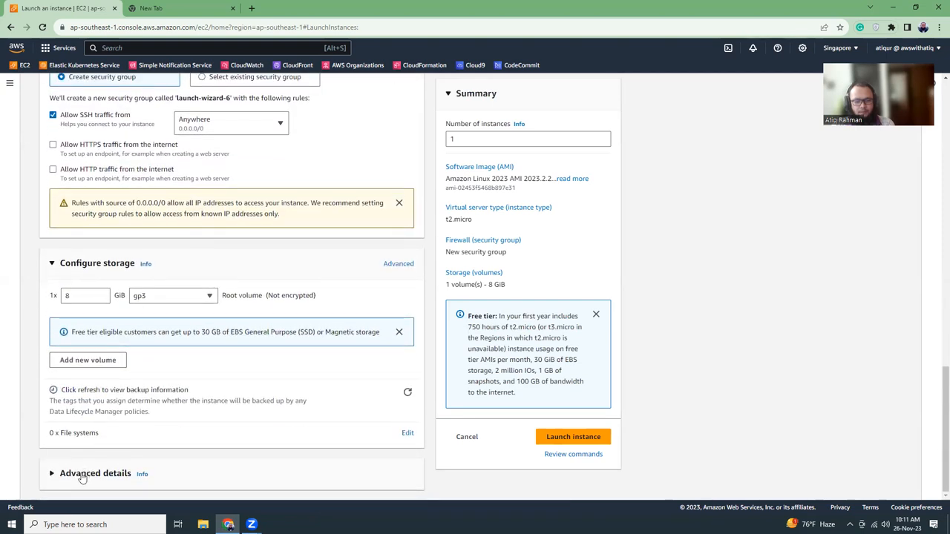
Step: Attach the ec2role IAM instance profile under Advanced details and launch the instance
left_click(95, 473)
scroll(180, 420, "down", 3)
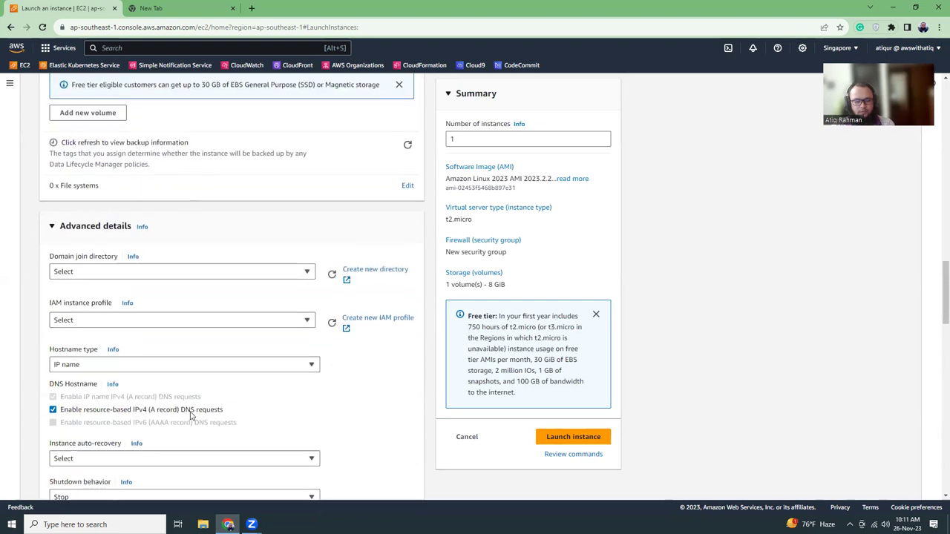
left_click(132, 325)
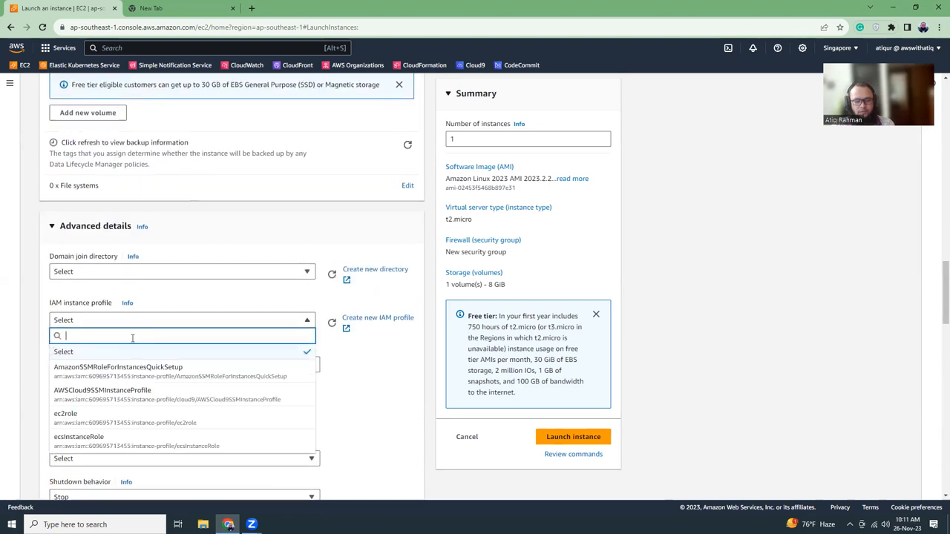
left_click(115, 418)
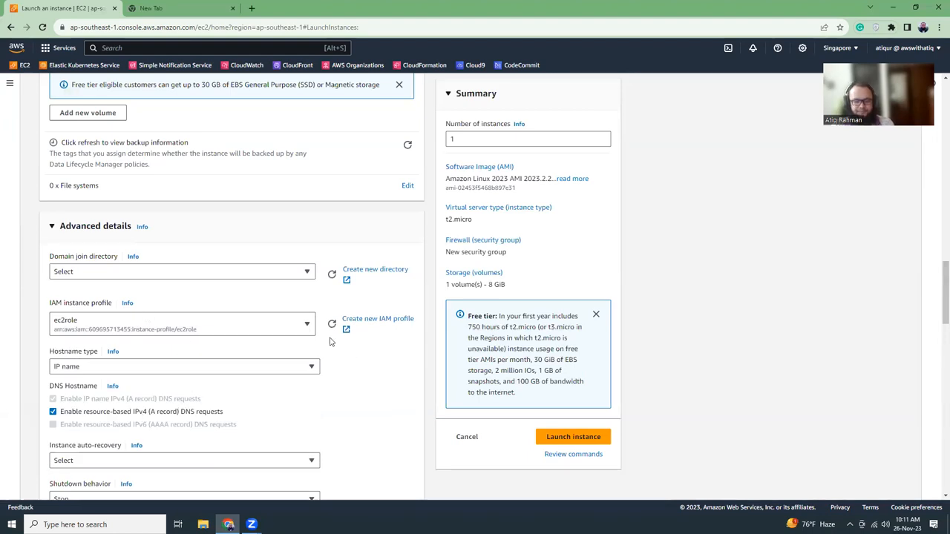
scroll(363, 363, "down", 5)
scroll(363, 363, "down", 5)
scroll(363, 363, "down", 3)
scroll(371, 371, "down", 3)
left_click(564, 437)
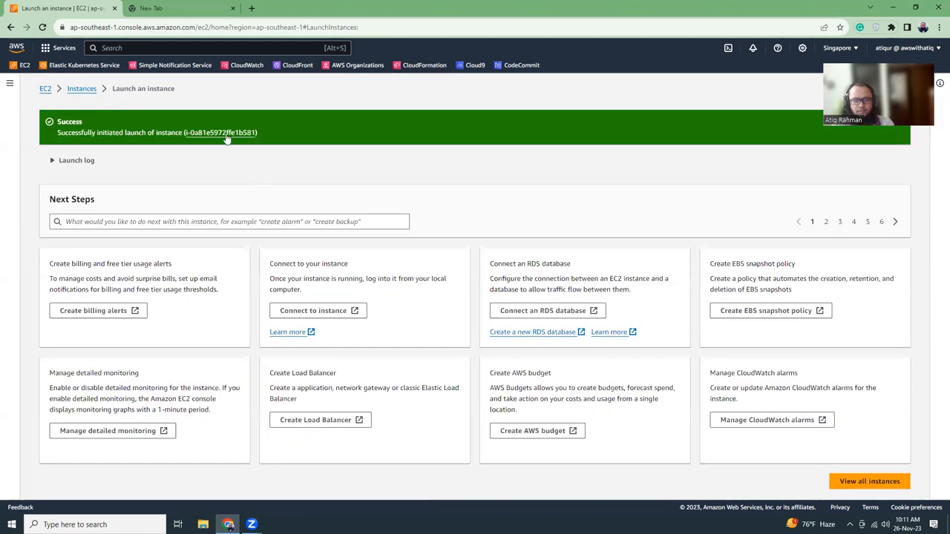
Step: Refresh the instance list until redis shows Running, then view its details with public IP 18.139.227.253
left_click(226, 133)
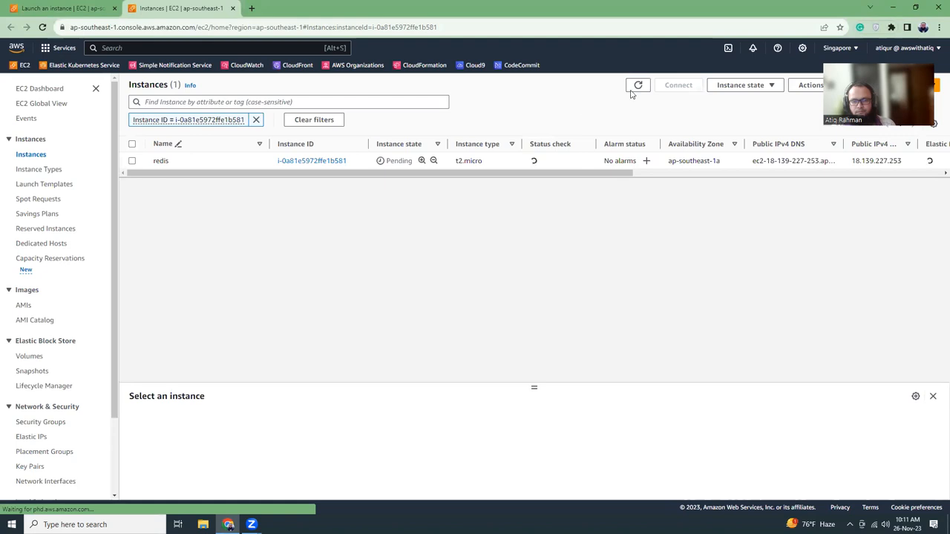
left_click(638, 85)
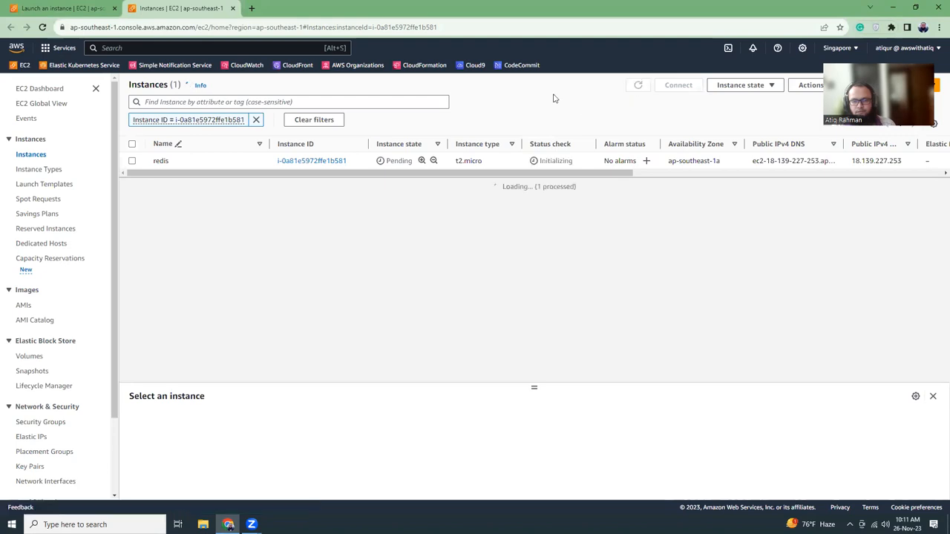
left_click(638, 85)
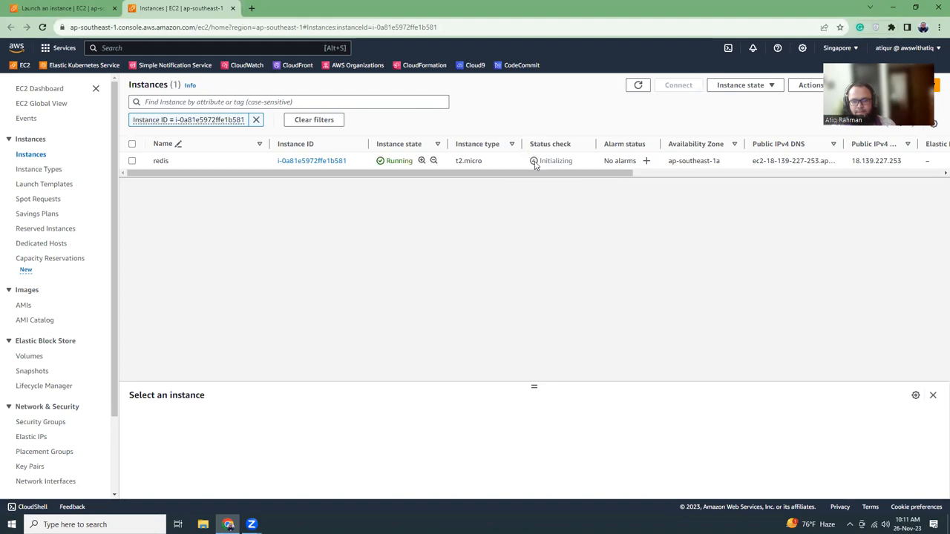
left_click(637, 85)
left_click(638, 84)
left_click(640, 86)
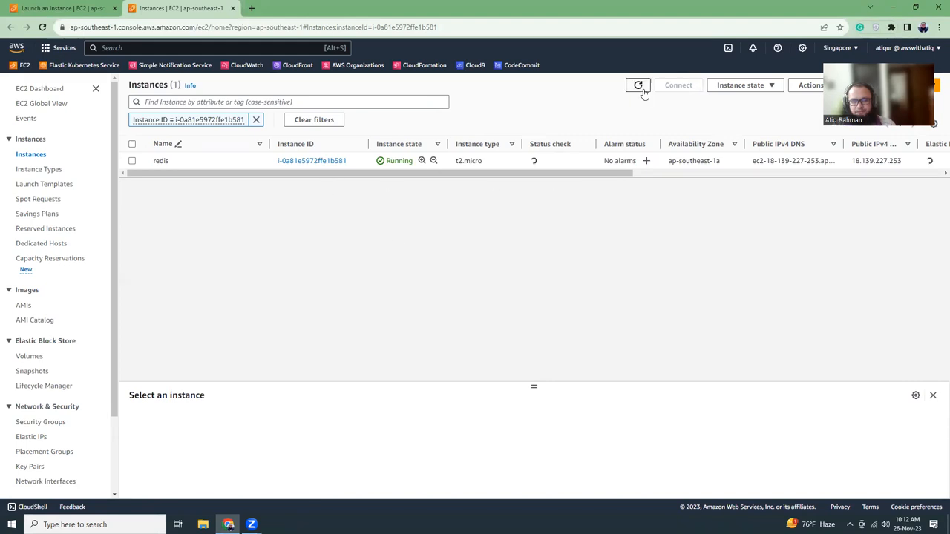
left_click(640, 86)
left_click(316, 162)
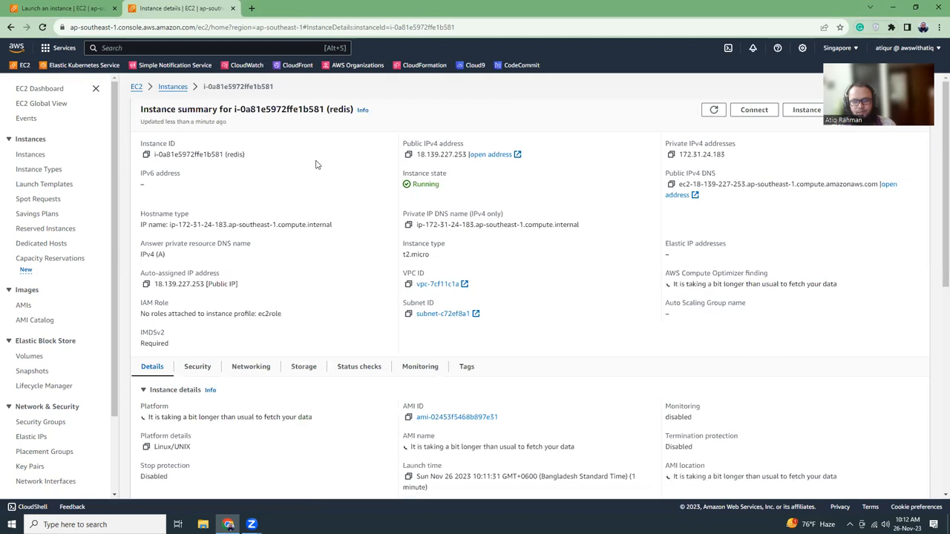
Step: Reload the Connect and instance pages until the ec2role IAM role is recognised for Session Manager
left_click(754, 109)
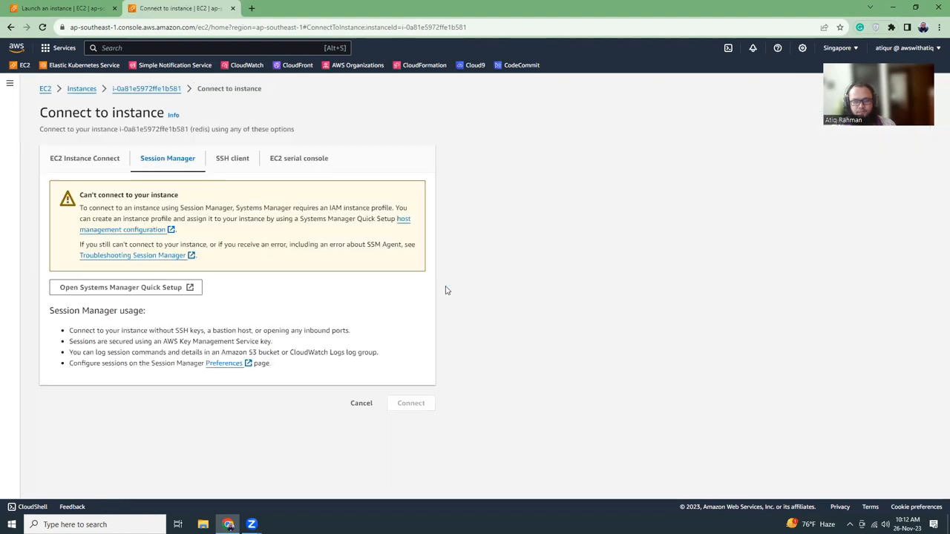
left_click(42, 27)
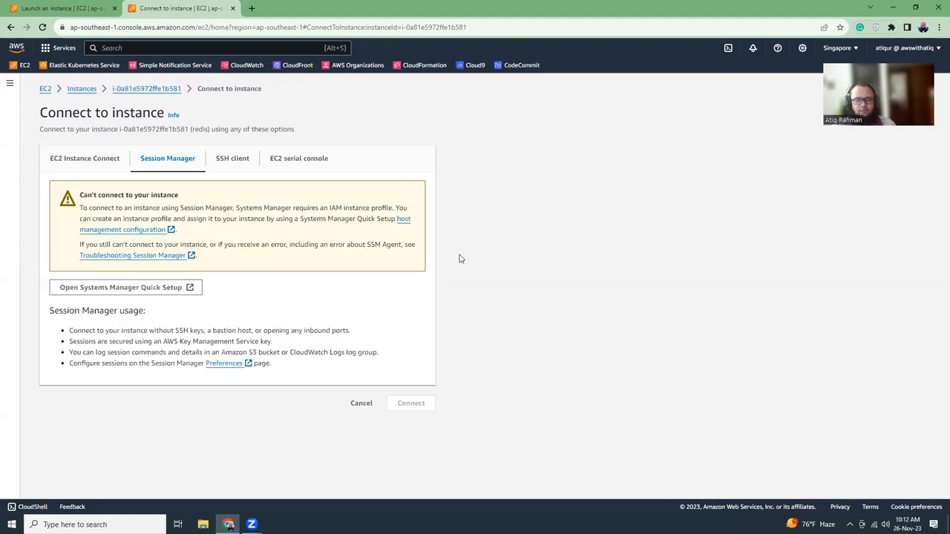
left_click(139, 90)
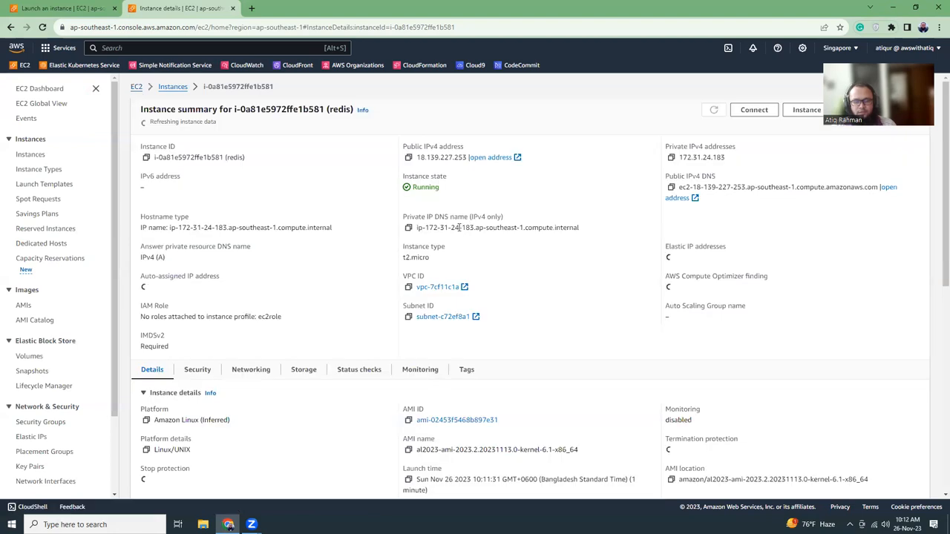
left_click(42, 26)
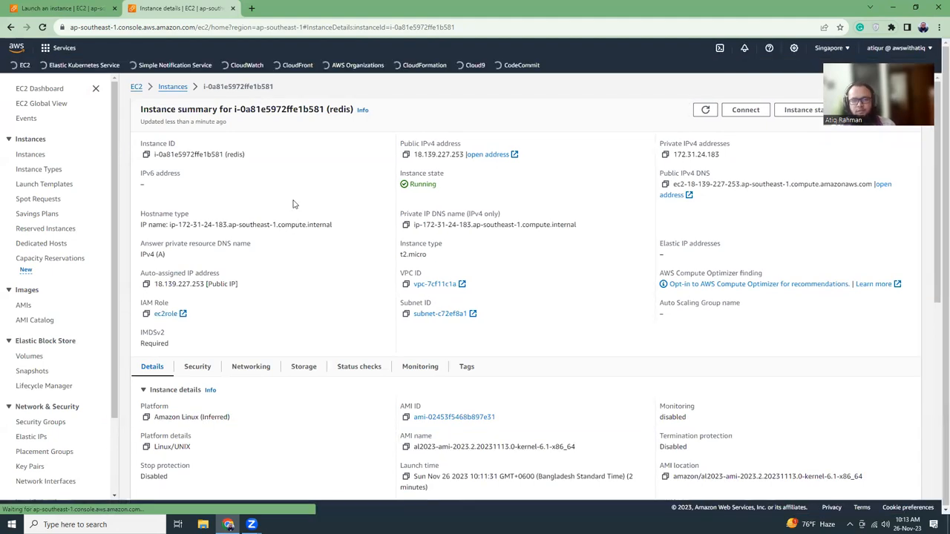
left_click(747, 110)
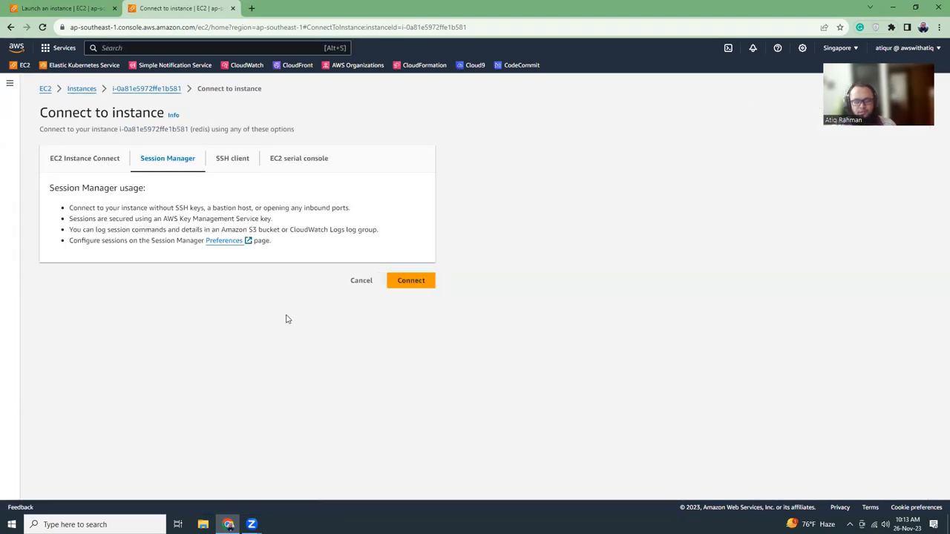
Step: Start the Session Manager session, become root with sudo su, enlarge the text and clear the screen
left_click(415, 291)
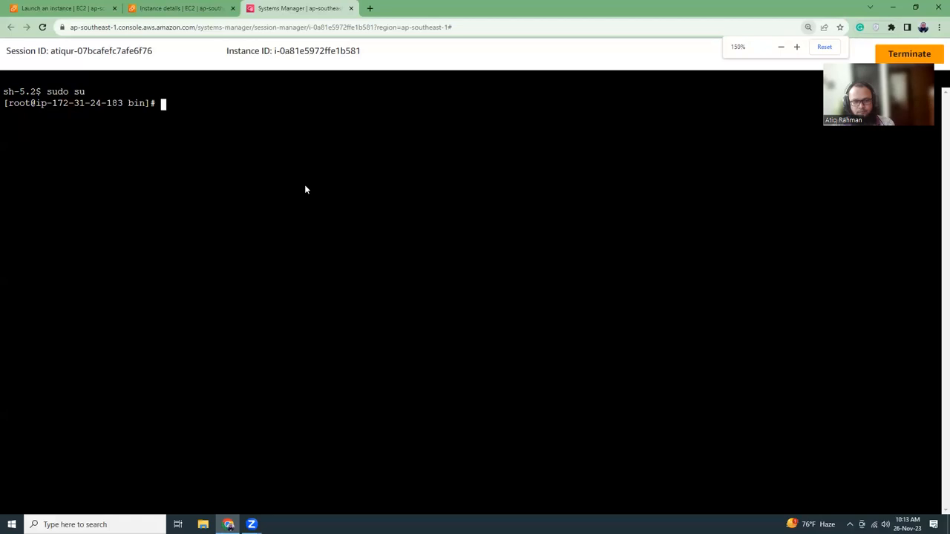
key("ctrl+plus")
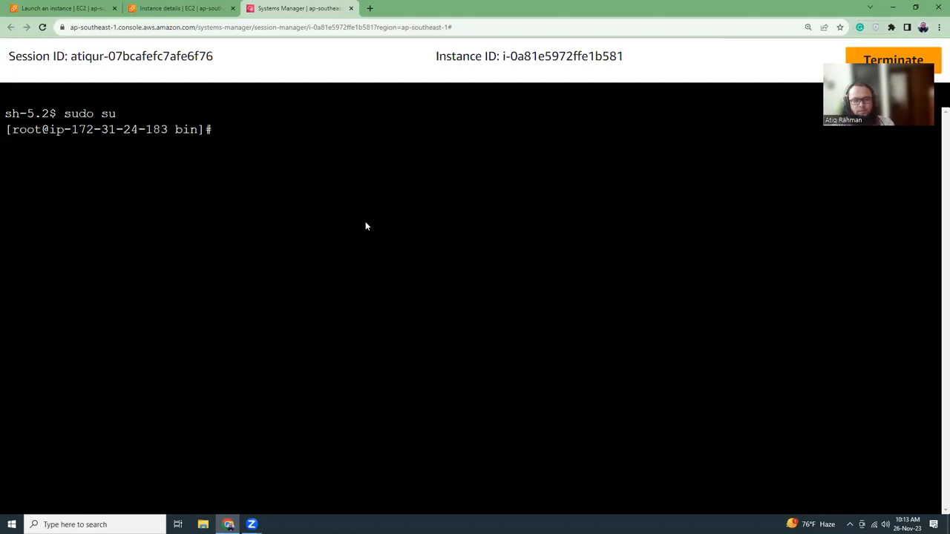
type("clear")
key("Return")
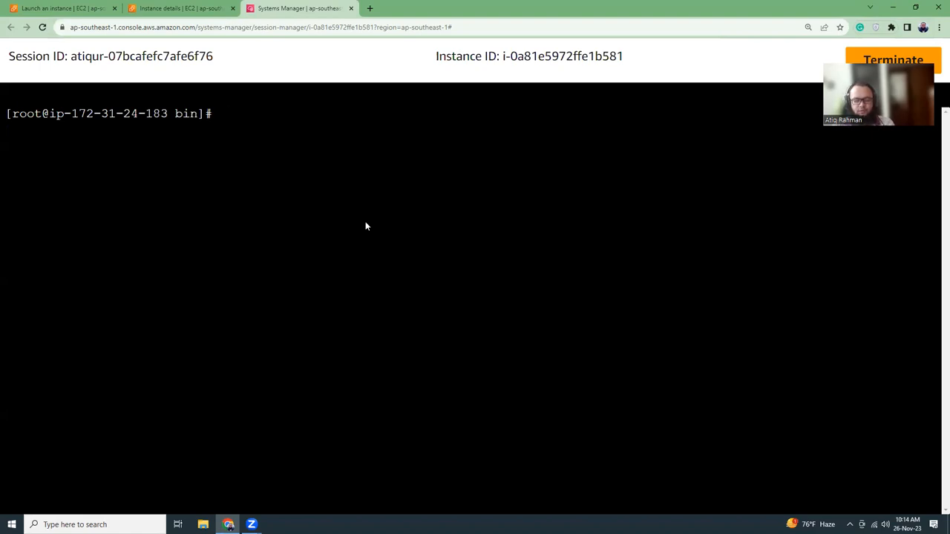
type("dn")
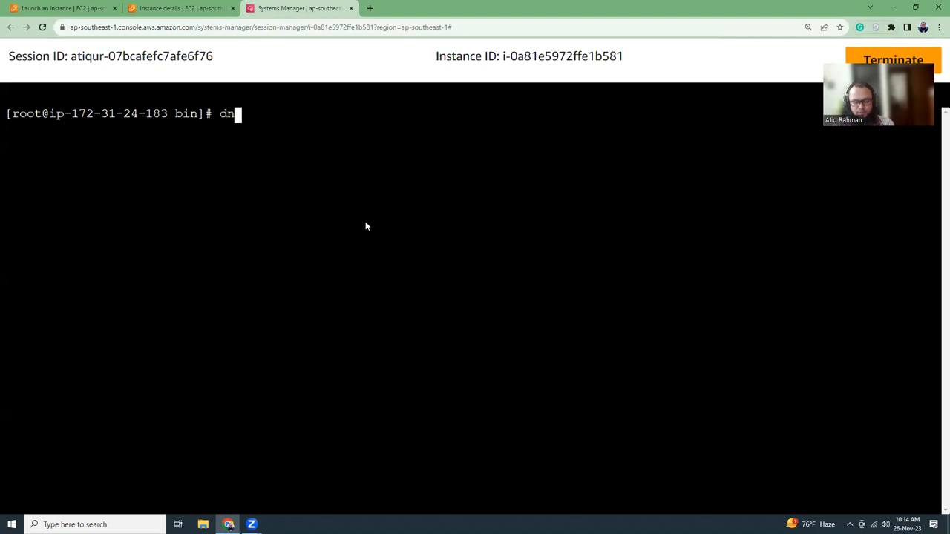
type("f ")
type("update -y")
Step: Update the system packages and run dnf search redis to find the redis6 package
key("Return")
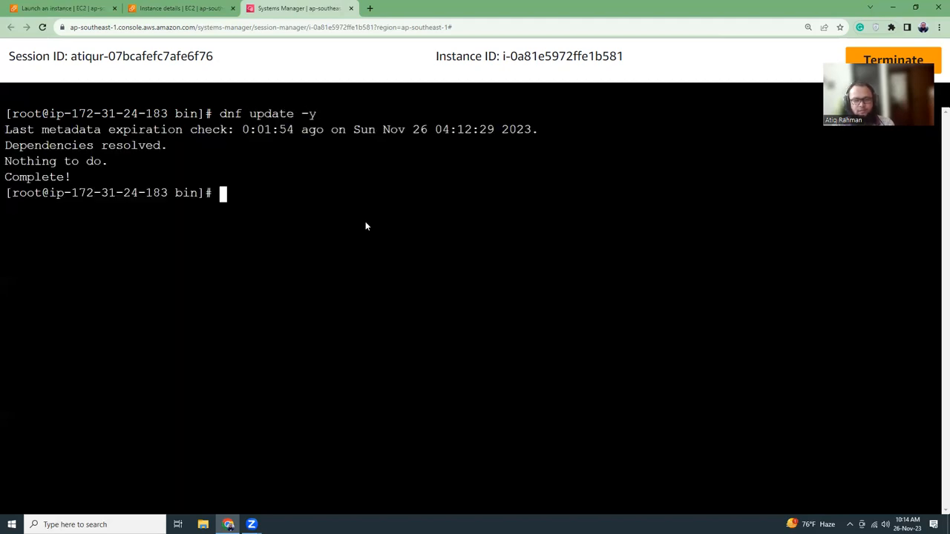
type("clear")
key("Return")
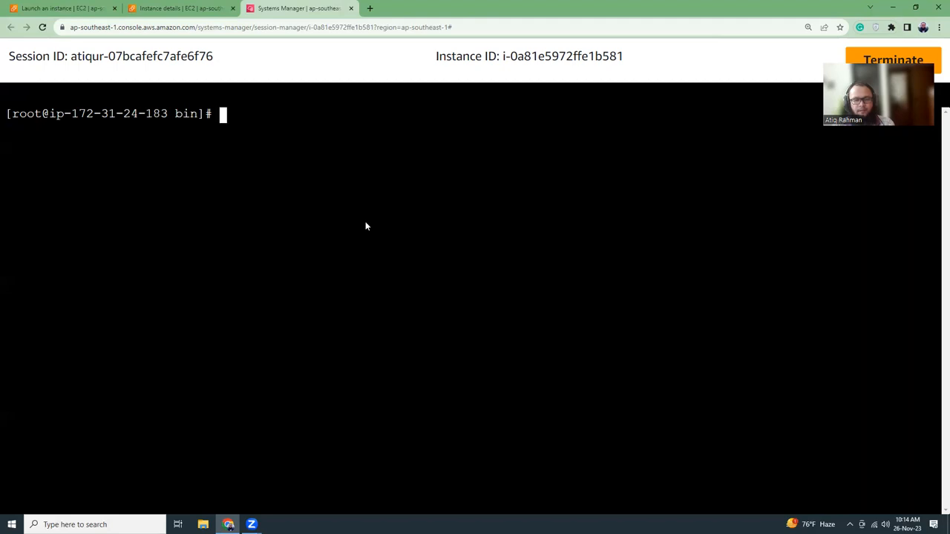
type("dnf ")
type("search redis")
key("Return")
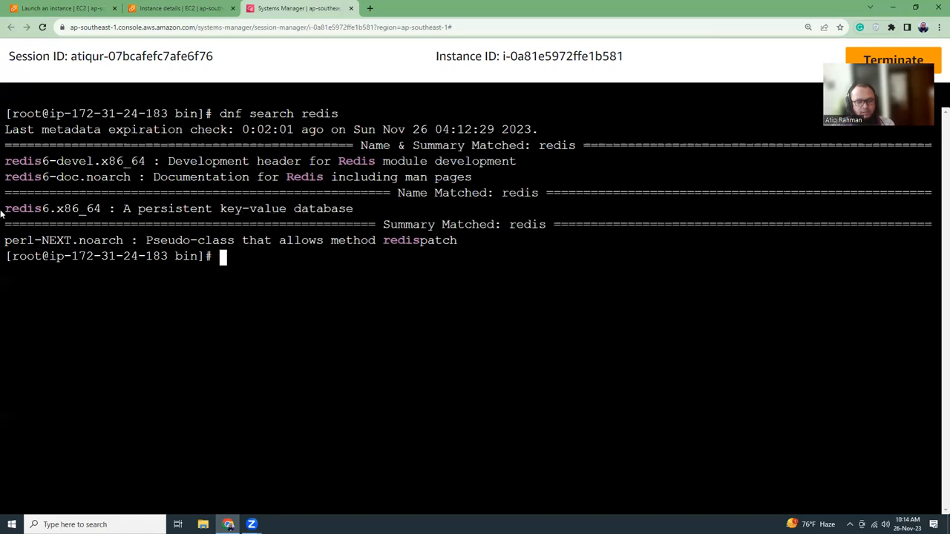
left_click_drag(3, 209, 100, 208)
left_click(270, 266)
type("dnf install ")
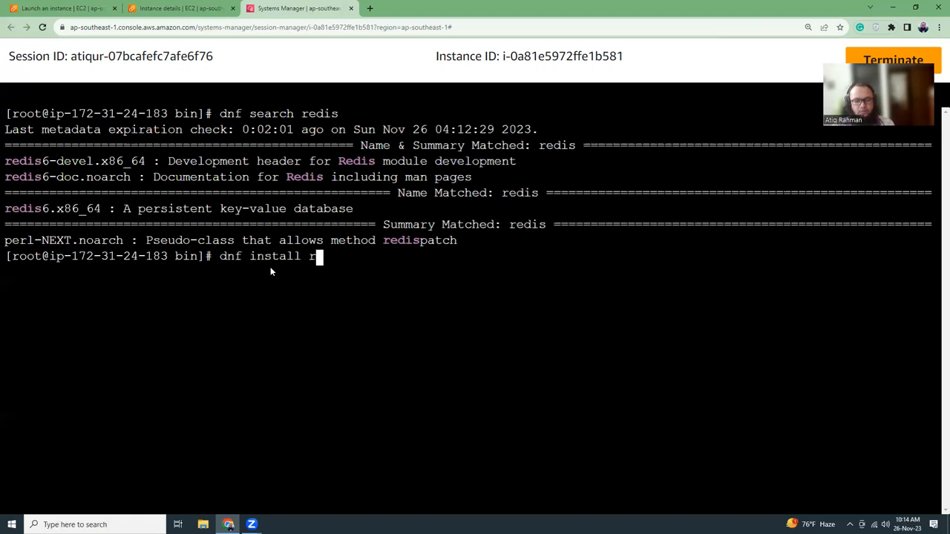
type("redis6")
Step: Install redis6 with dnf, answering y at the confirmation prompt
key("Return")
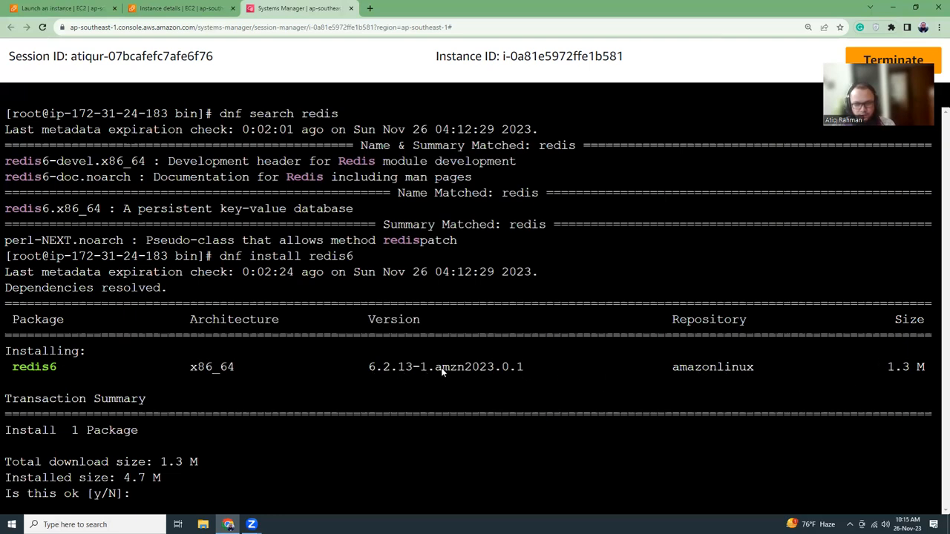
type("y")
key("Return")
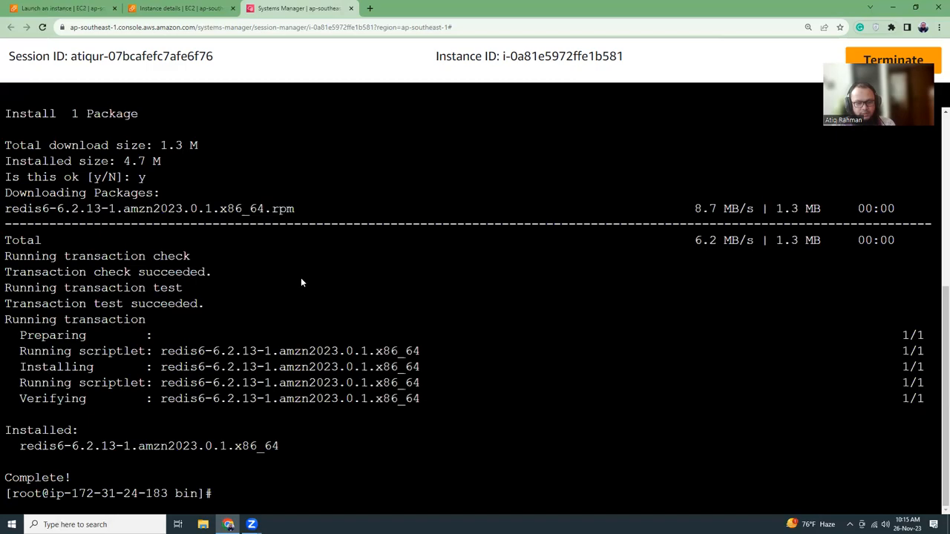
Step: Search Google for 'redis current version' and compare with the installed redis6 in the terminal
left_click(370, 9)
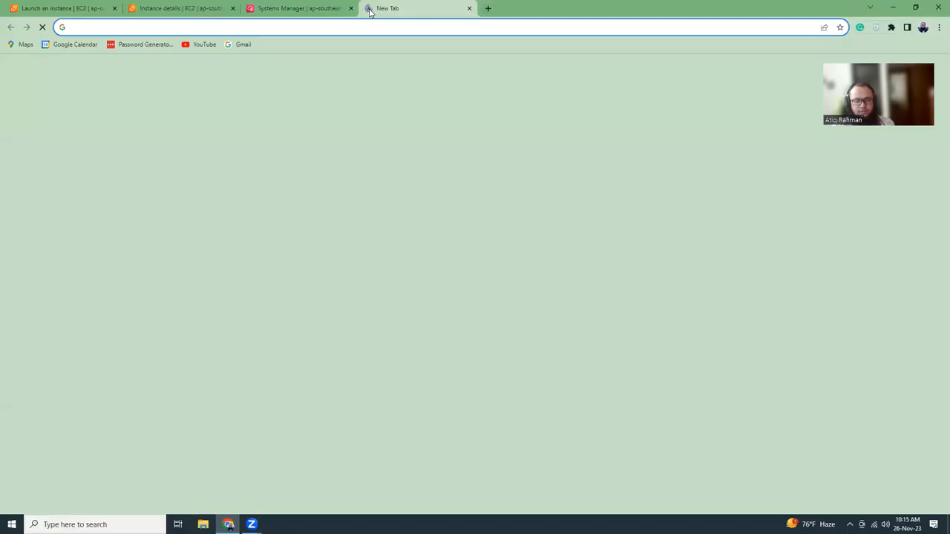
type("redis")
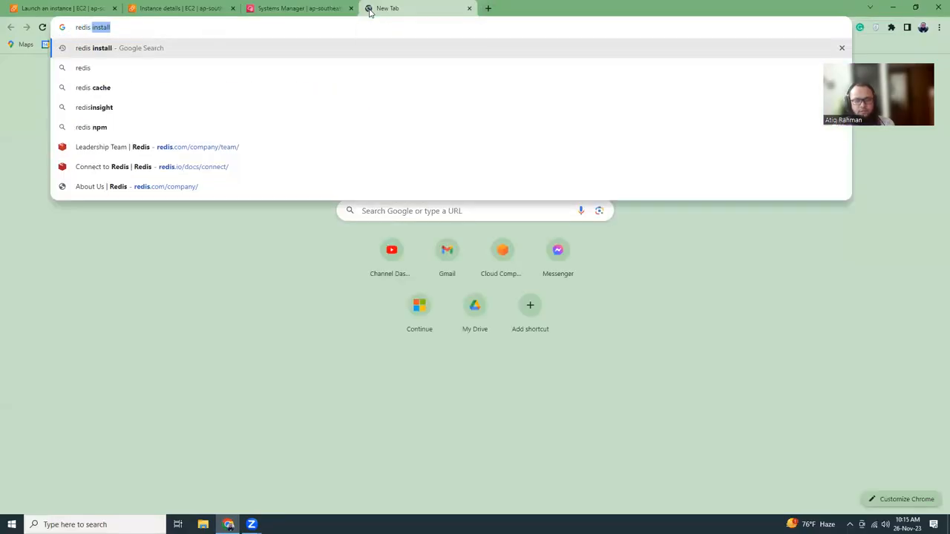
type(" current version")
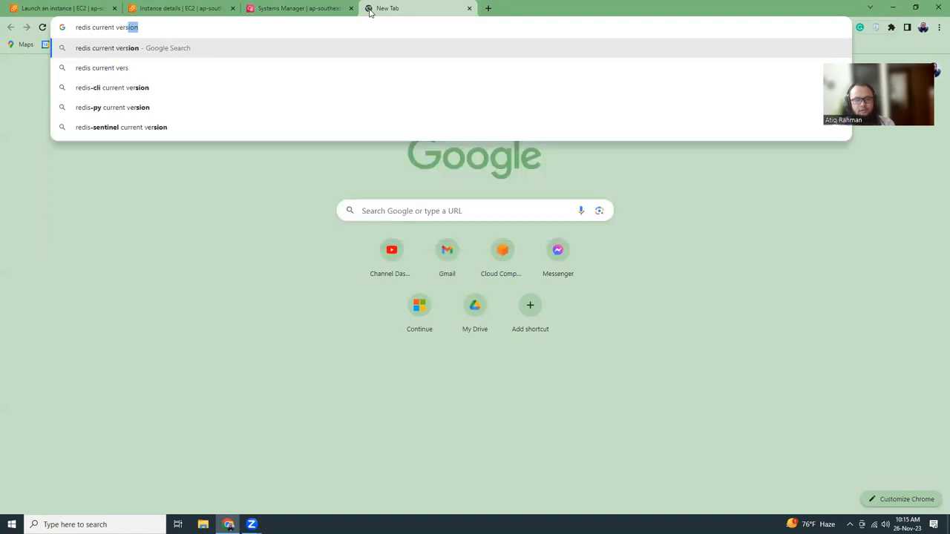
key("Return")
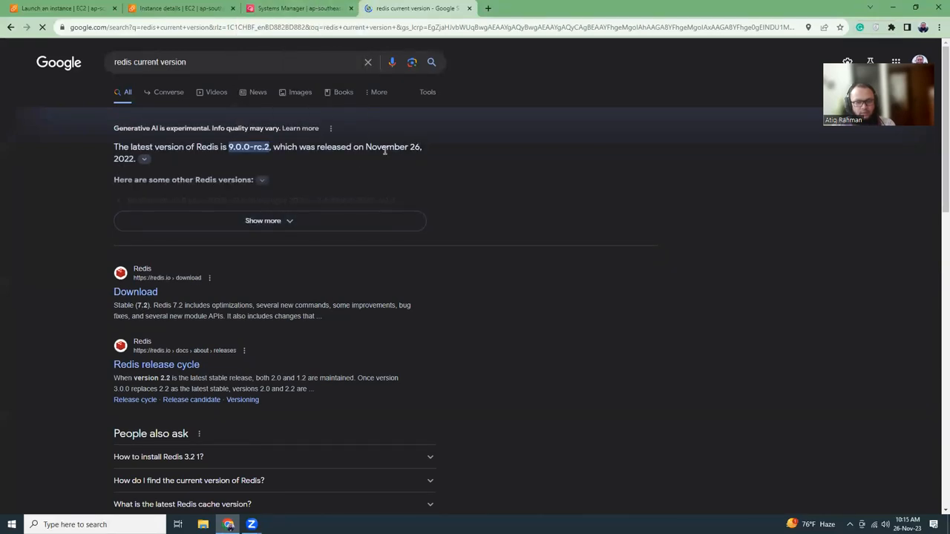
left_click(282, 8)
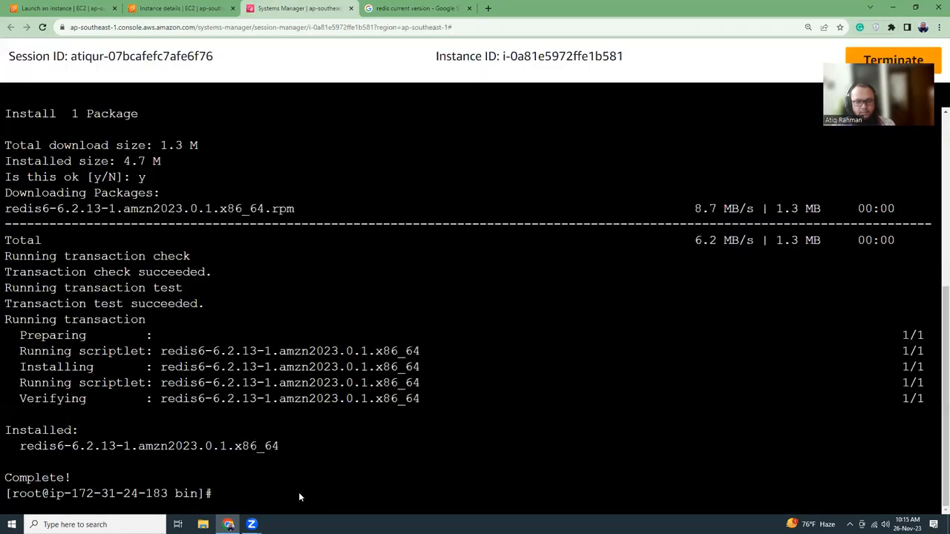
left_click(414, 8)
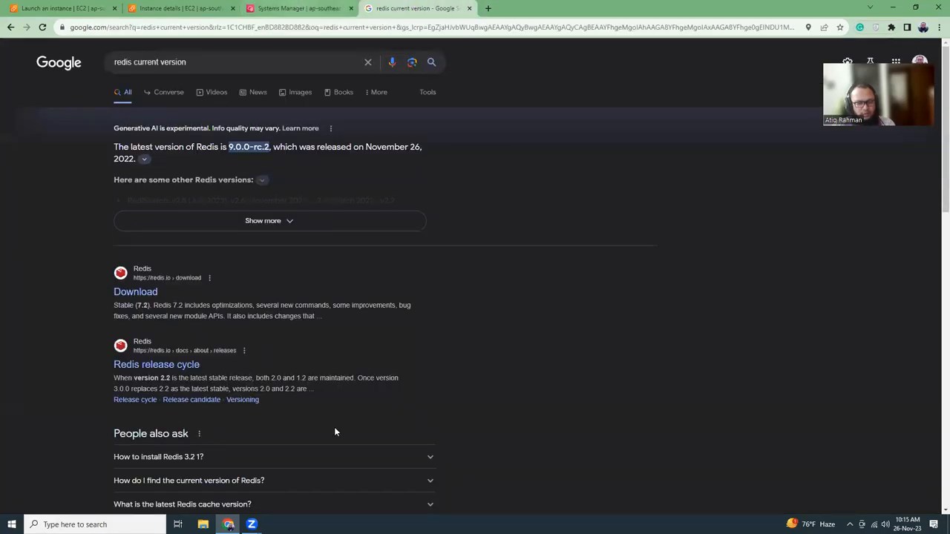
key("ctrl+shift+Tab")
scroll(330, 431, "up", 3)
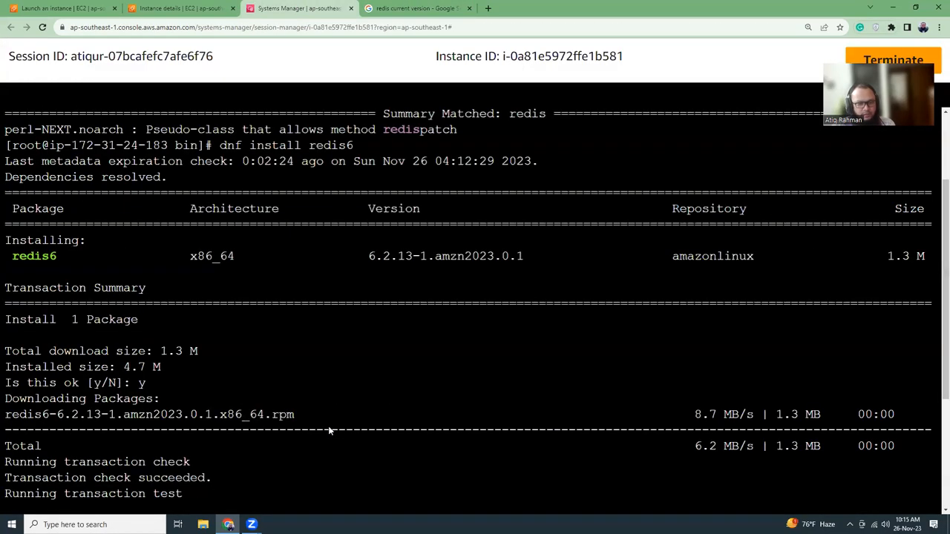
scroll(330, 430, "up", 3)
Step: Check the redis6-doc package name against the stable 7.2 note in the Download result, then return to the terminal
double_click(52, 183)
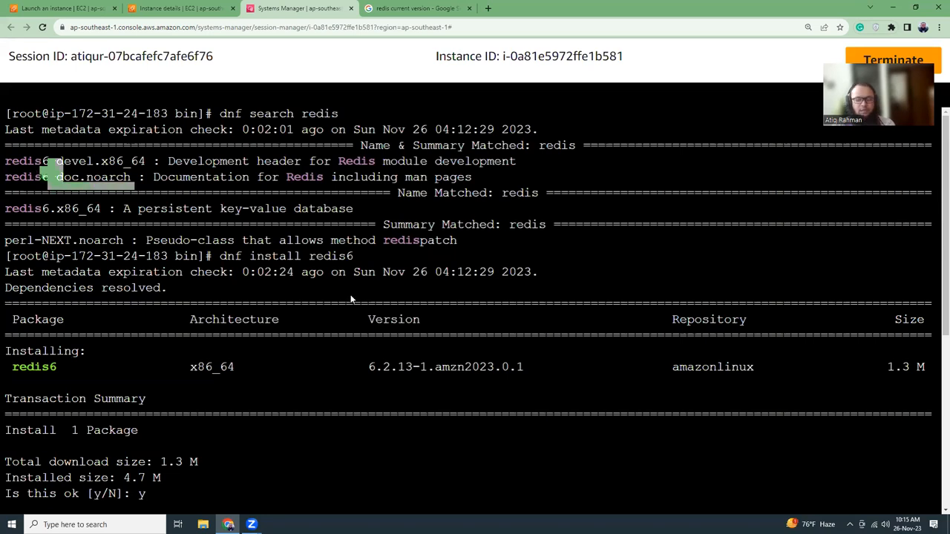
scroll(351, 298, "down", 5)
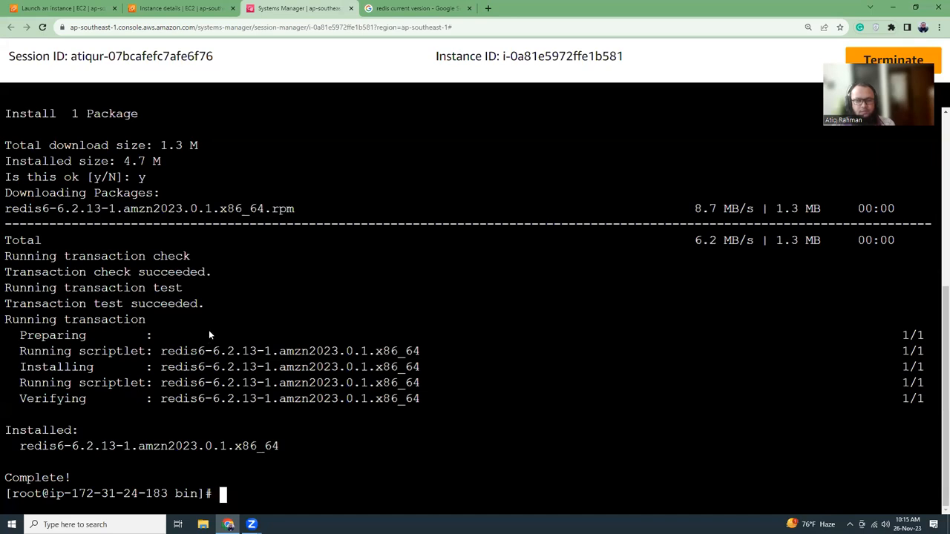
left_click(416, 8)
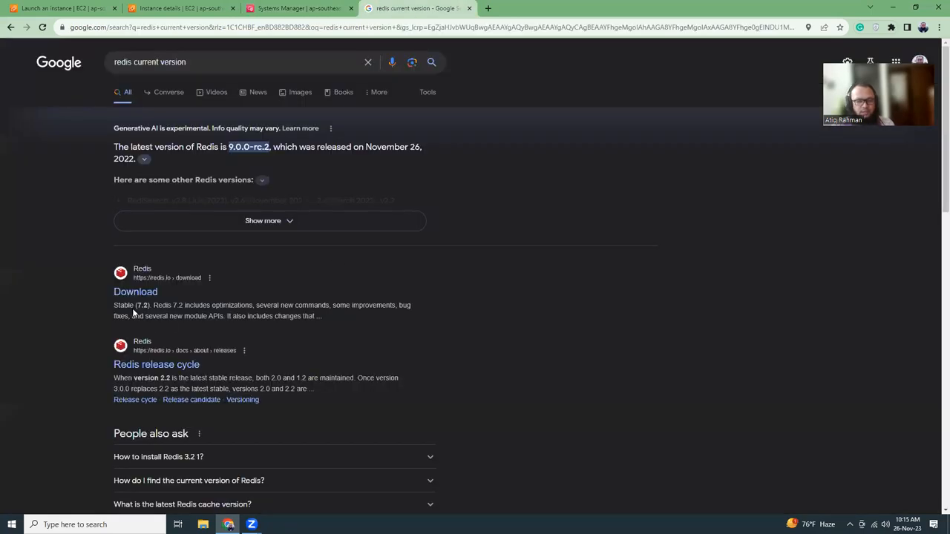
left_click_drag(119, 305, 150, 306)
left_click(284, 6)
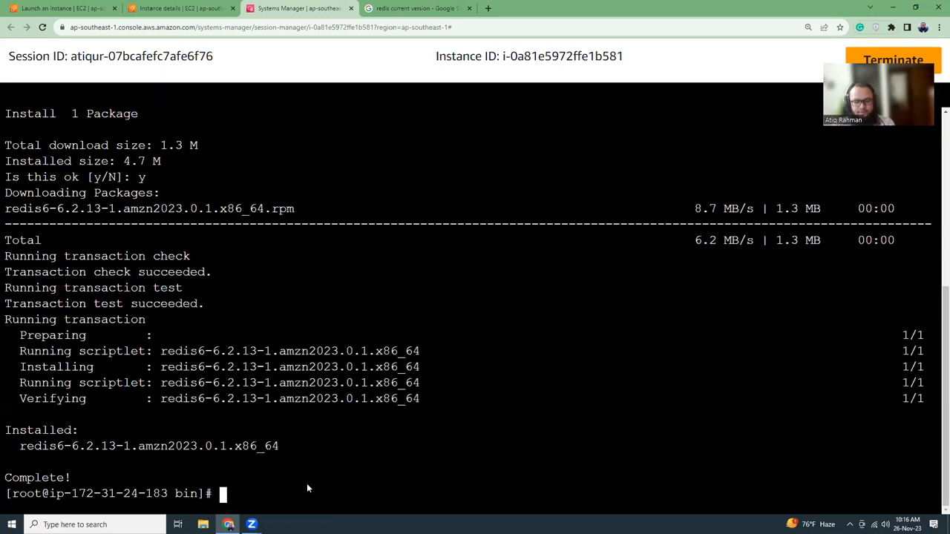
type("clear")
Step: Run systemctl restart redis6, then move into /usr/bin and list its contents
key("Return")
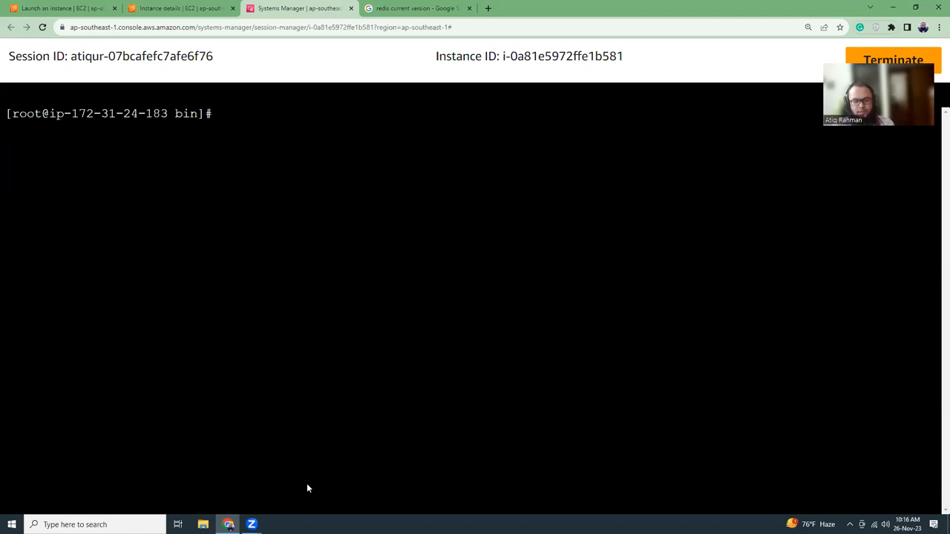
type("sys")
type("temctl restart redis6")
key("Return")
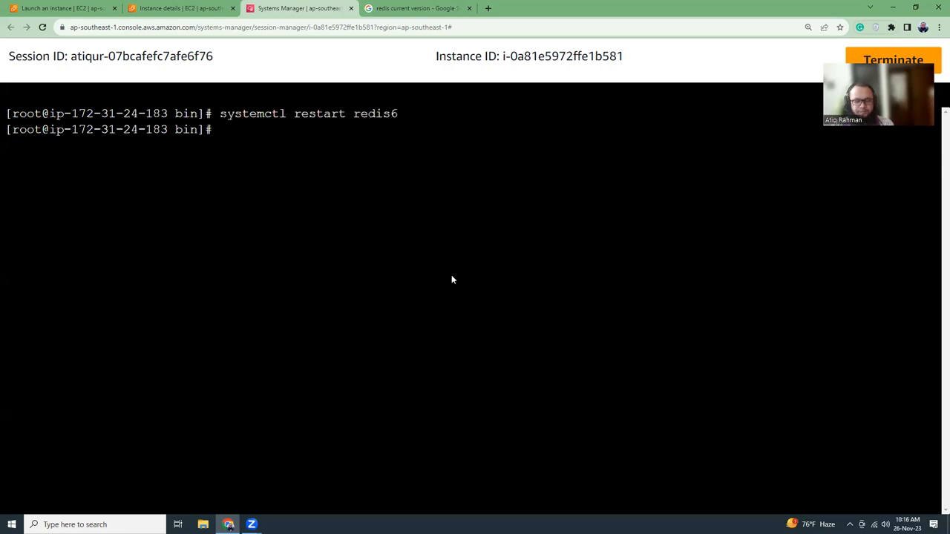
type("cd /usr/bin/")
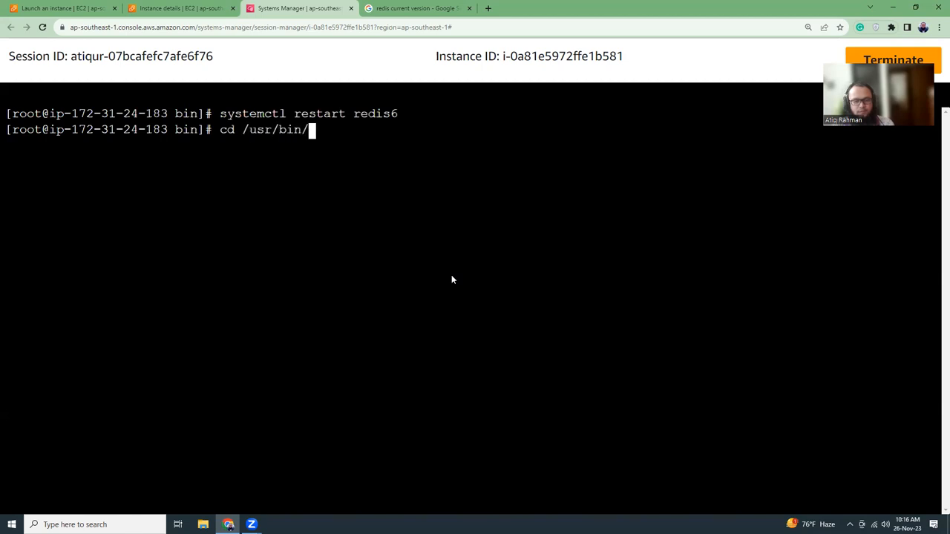
key("Return")
type("ls")
key("Return")
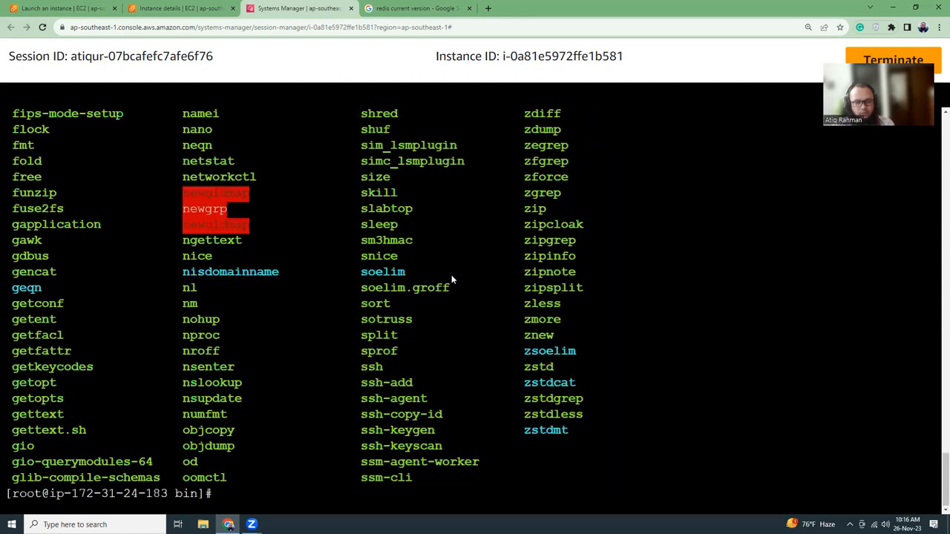
scroll(420, 322, "up", 3)
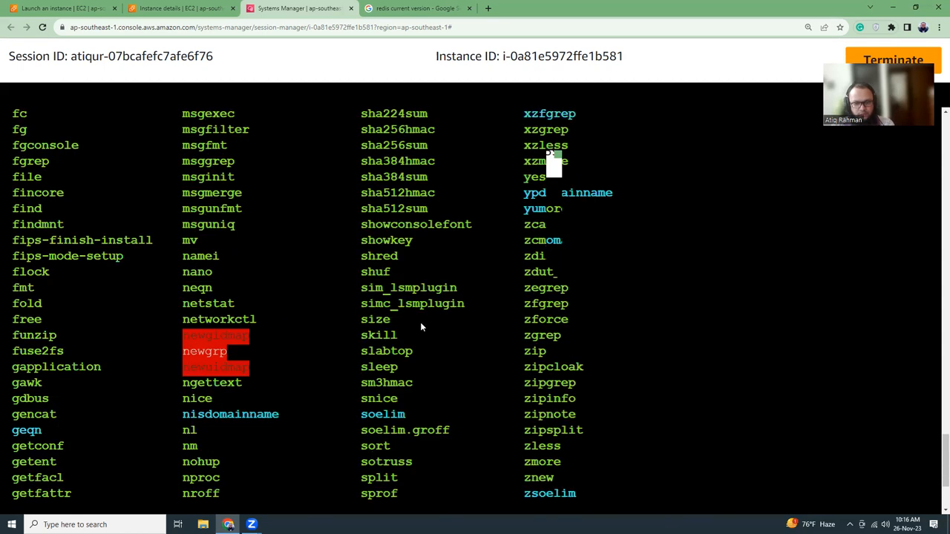
scroll(420, 322, "up", 3)
scroll(421, 322, "up", 2)
scroll(420, 322, "up", 2)
scroll(420, 322, "up", 2)
scroll(420, 322, "up", 3)
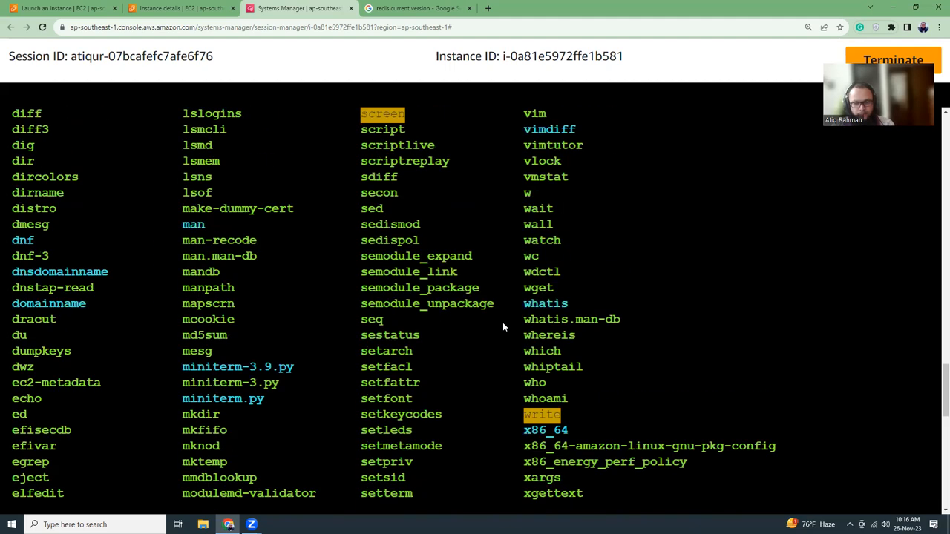
scroll(469, 279, "up", 3)
scroll(470, 278, "up", 2)
scroll(469, 278, "up", 3)
scroll(470, 278, "up", 3)
scroll(469, 278, "up", 3)
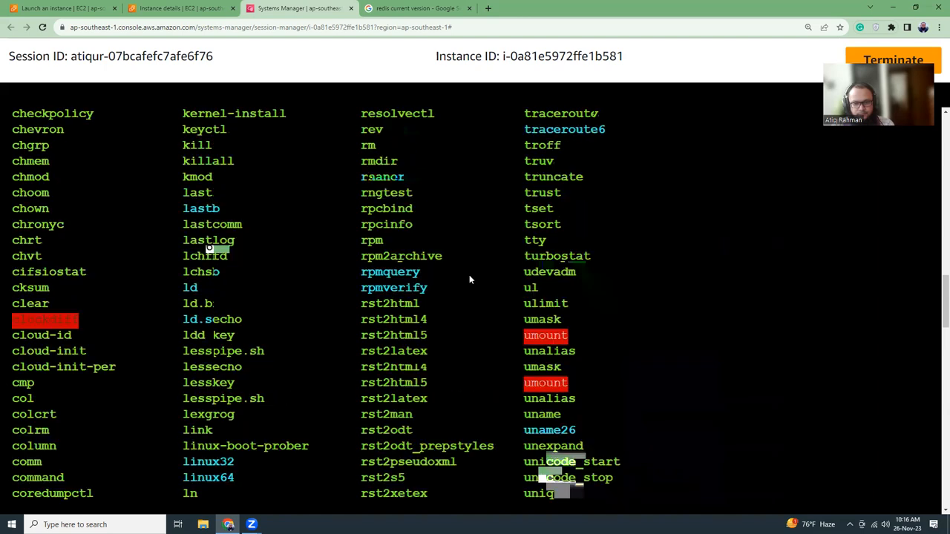
scroll(469, 278, "up", 3)
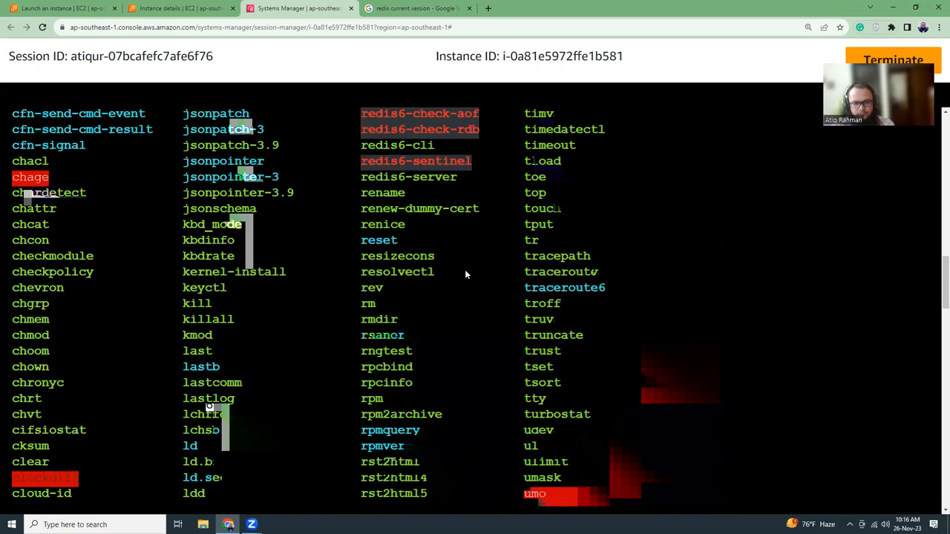
scroll(465, 269, "up", 2)
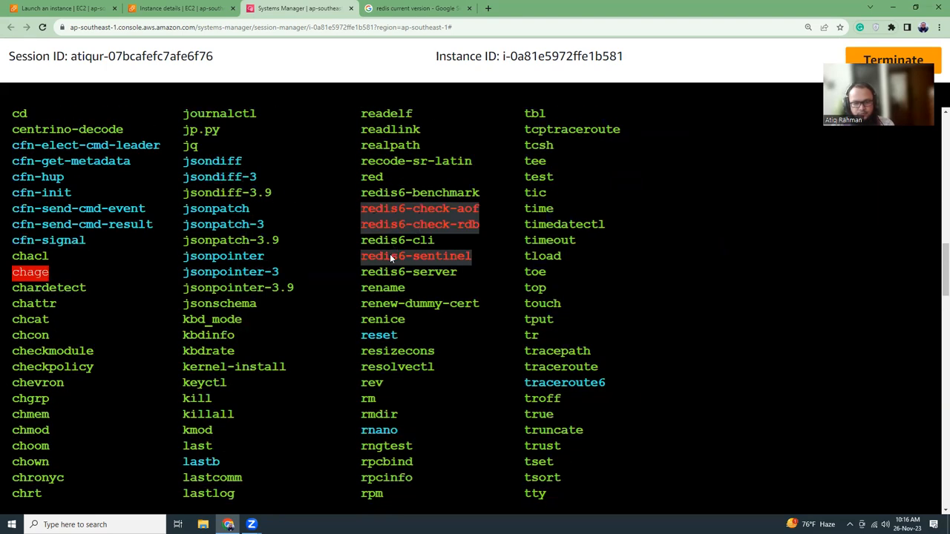
scroll(412, 241, "up", 2)
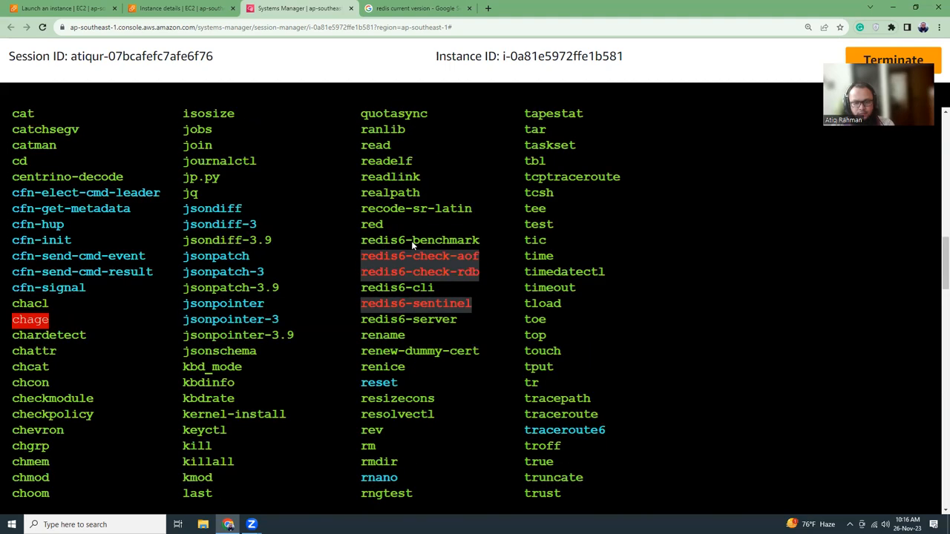
scroll(412, 241, "up", 2)
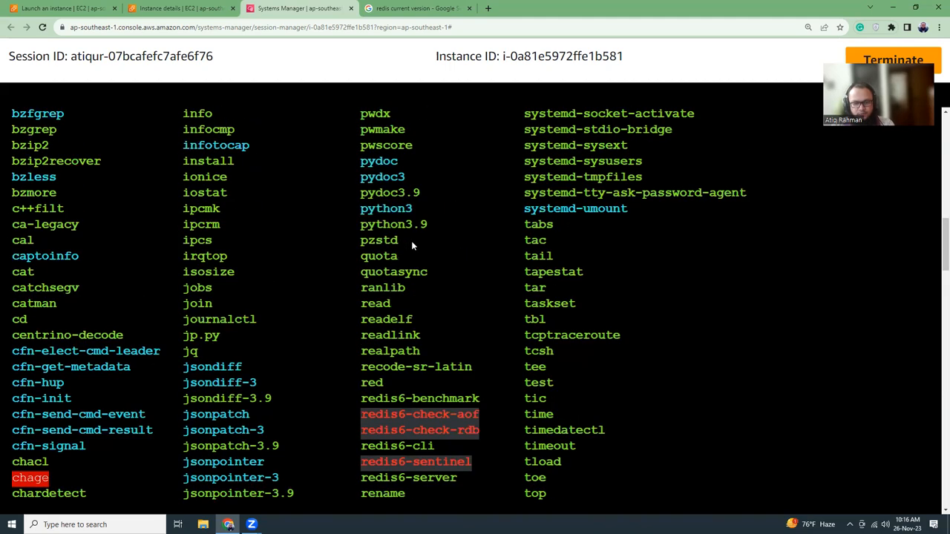
scroll(411, 240, "down", 4)
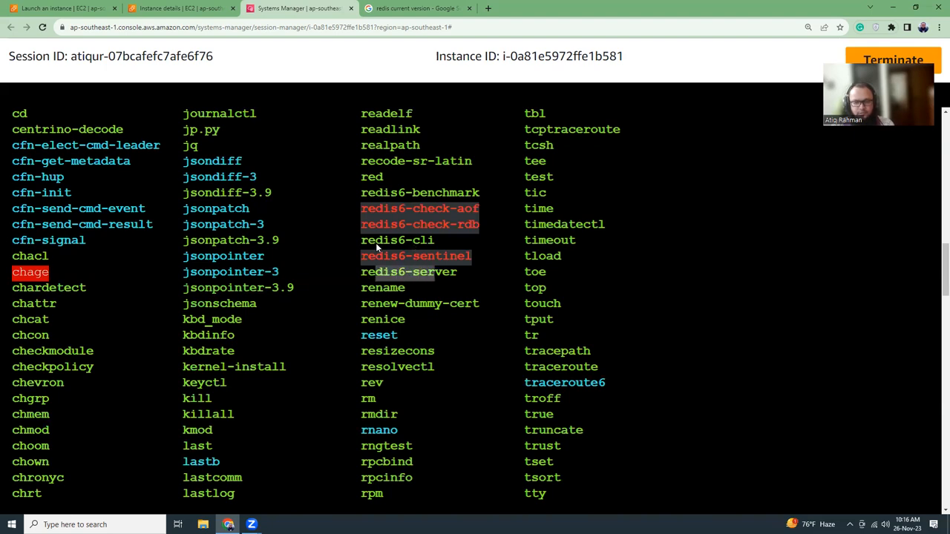
Step: Spot redis6-cli and redis6-server in the /usr/bin listing, then clear the terminal
left_click_drag(376, 242, 437, 243)
left_click_drag(364, 290, 437, 288)
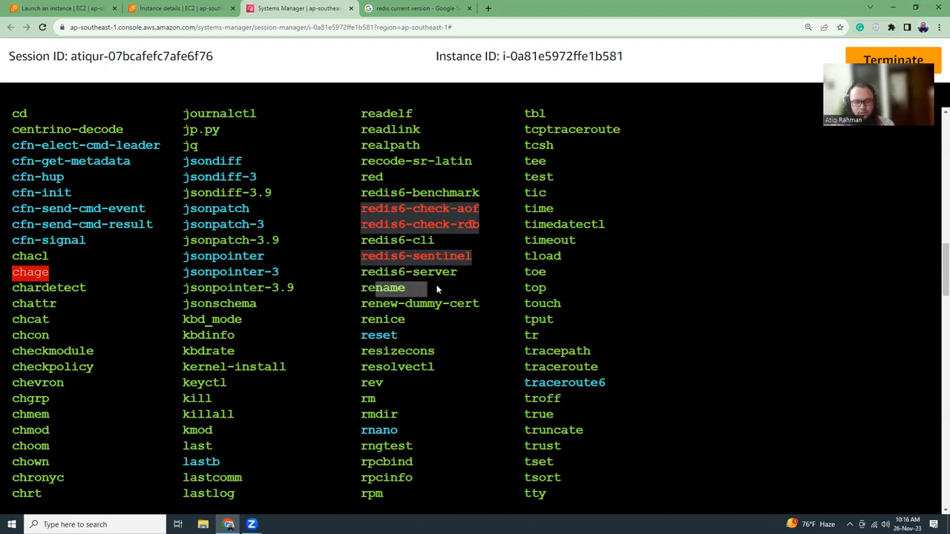
left_click(437, 288)
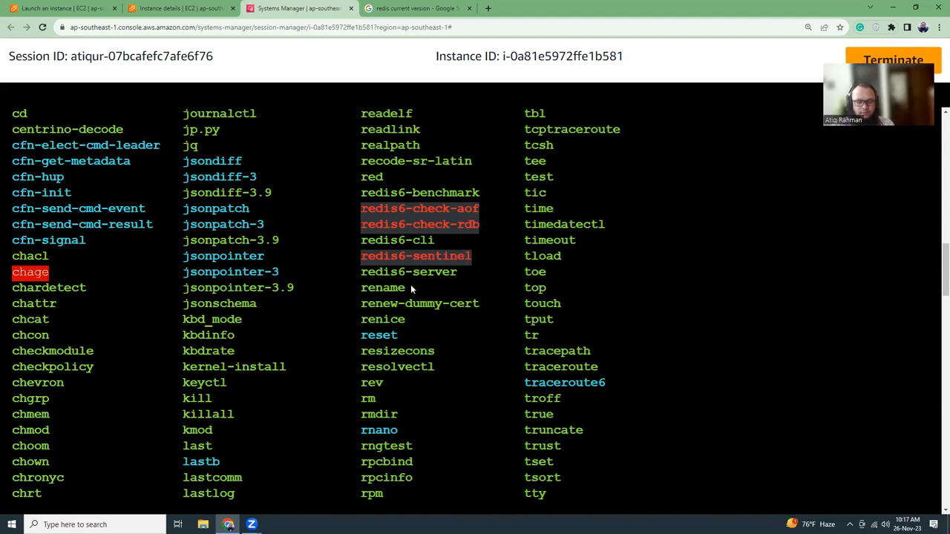
scroll(415, 297, "down", 5)
scroll(416, 297, "down", 5)
scroll(416, 297, "down", 5)
scroll(416, 307, "down", 5)
scroll(416, 307, "down", 5)
type("clear")
key("Return")
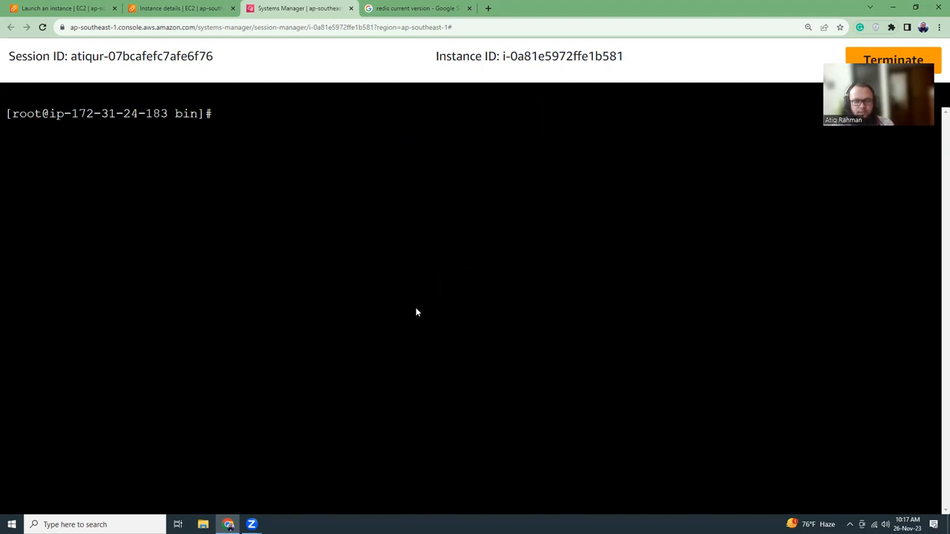
Step: Retry the failed redis restart as systemctl restart redis6 from command history
key("Up")
key("Up")
key("Up")
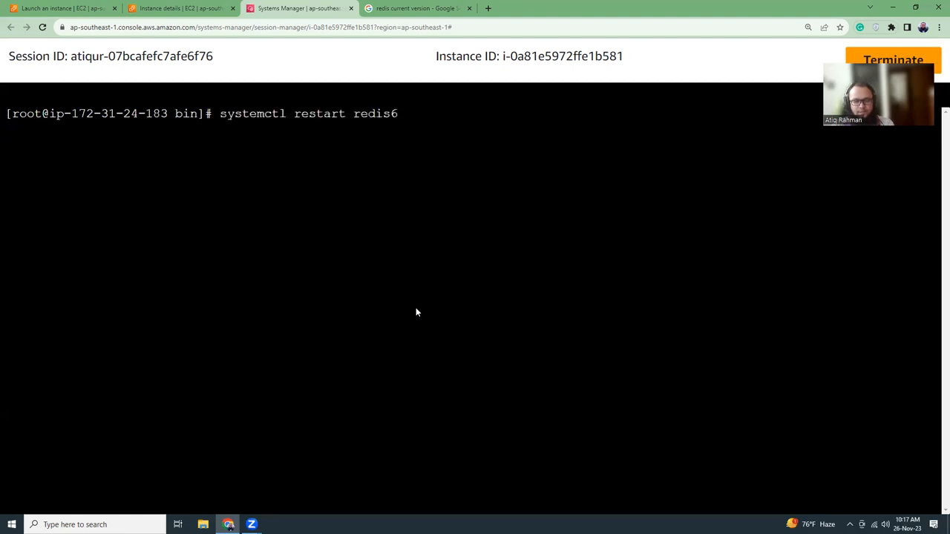
key("Return")
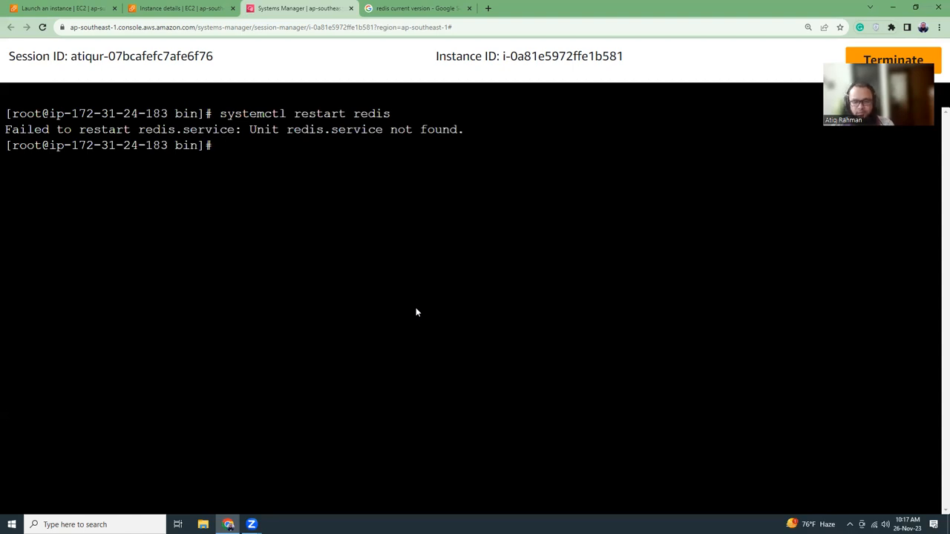
key("Up")
type("6")
key("Return")
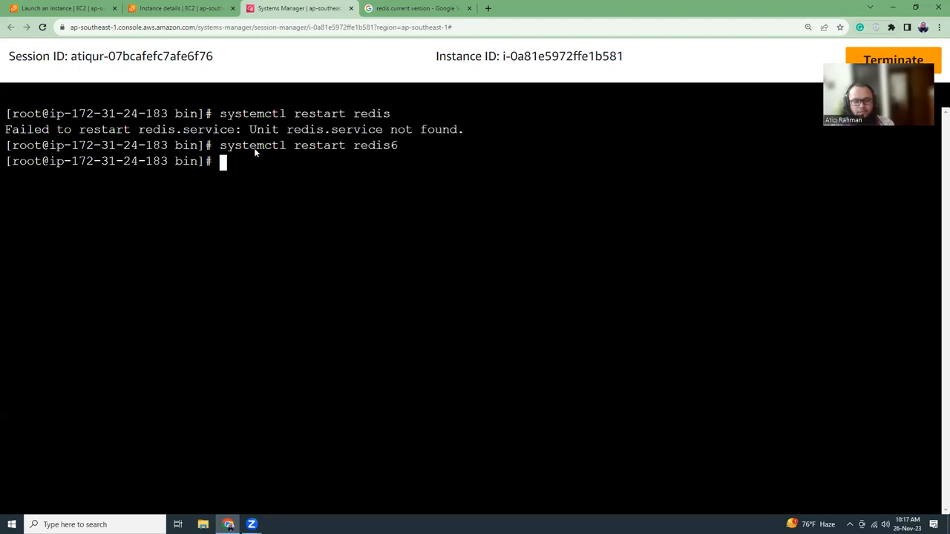
Step: Enable redis6 to start at boot with systemctl enable redis6 and clear the terminal
left_click_drag(230, 146, 360, 146)
left_click(405, 227)
type("systemctl enable redis")
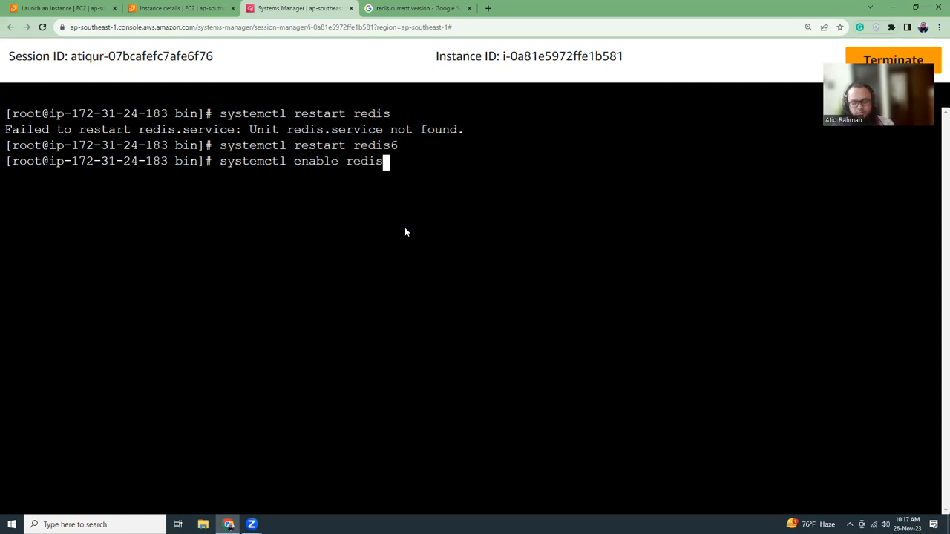
type("6")
key("Return")
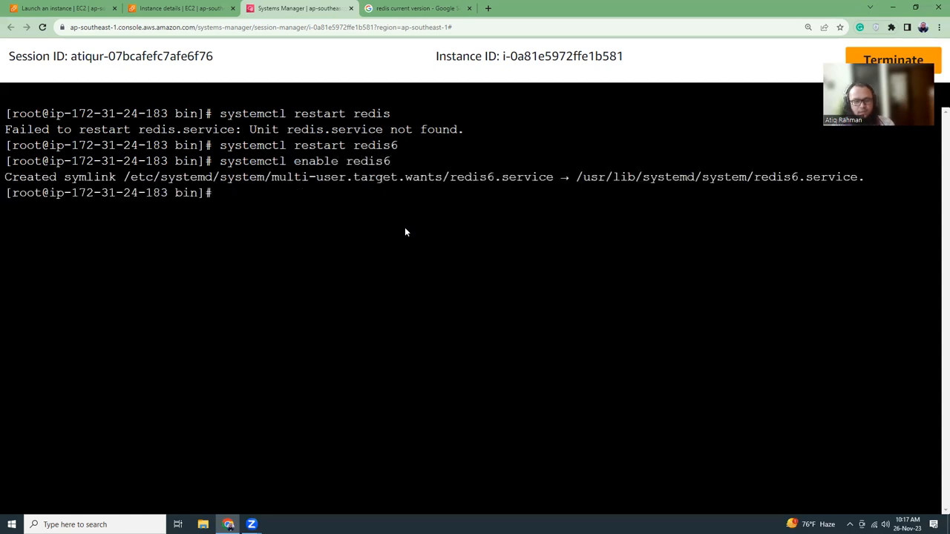
type("clear")
key("Return")
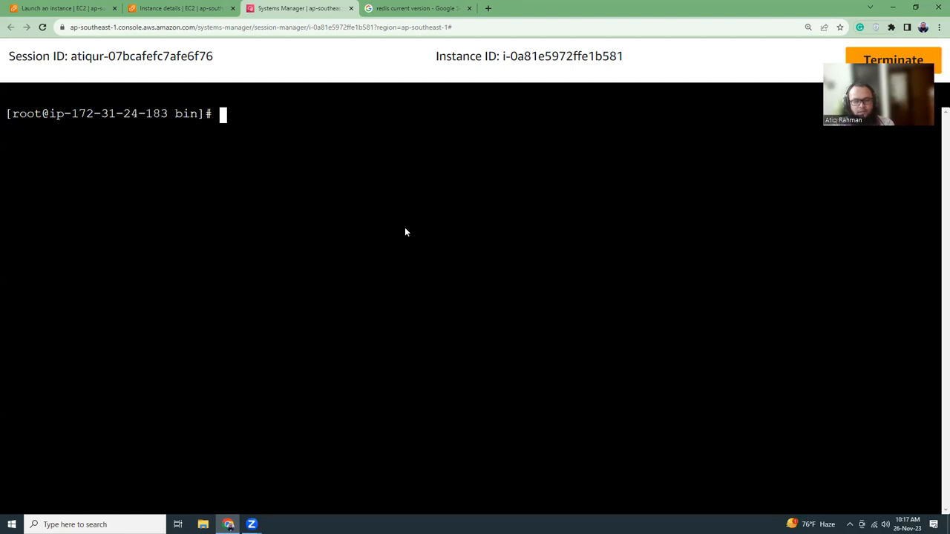
type("redis-cli")
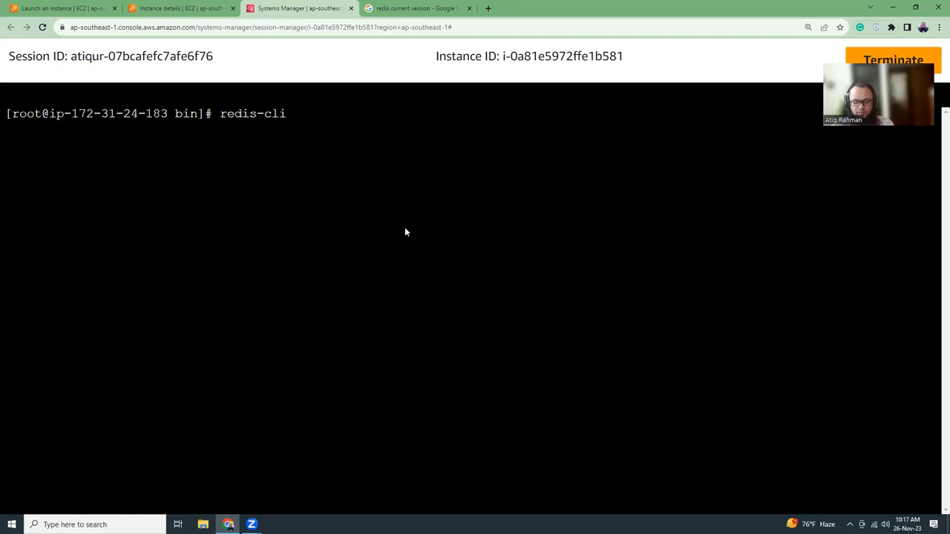
Step: In redis6-cli, SET and GET the test keys atiq (value aws) and name
key("Left")
key("Left")
key("Left")
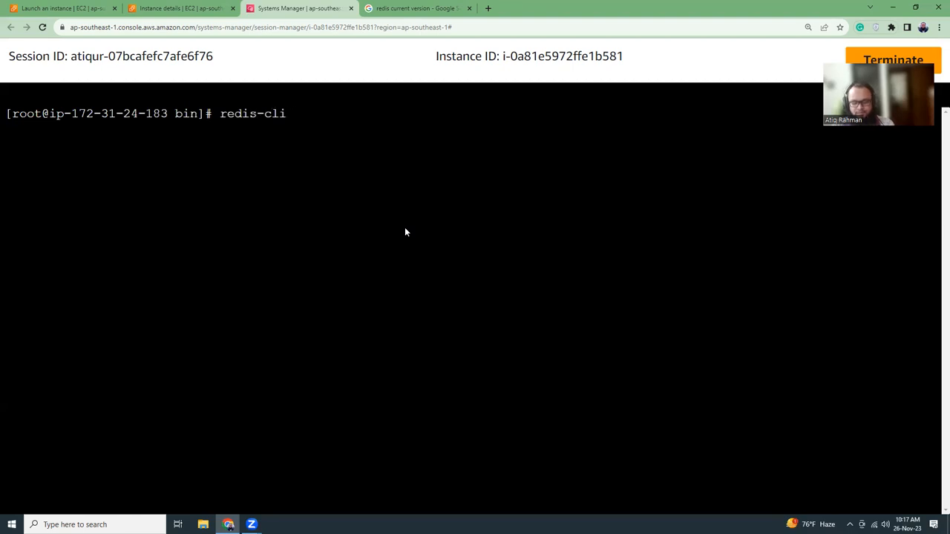
type("6")
key("Return")
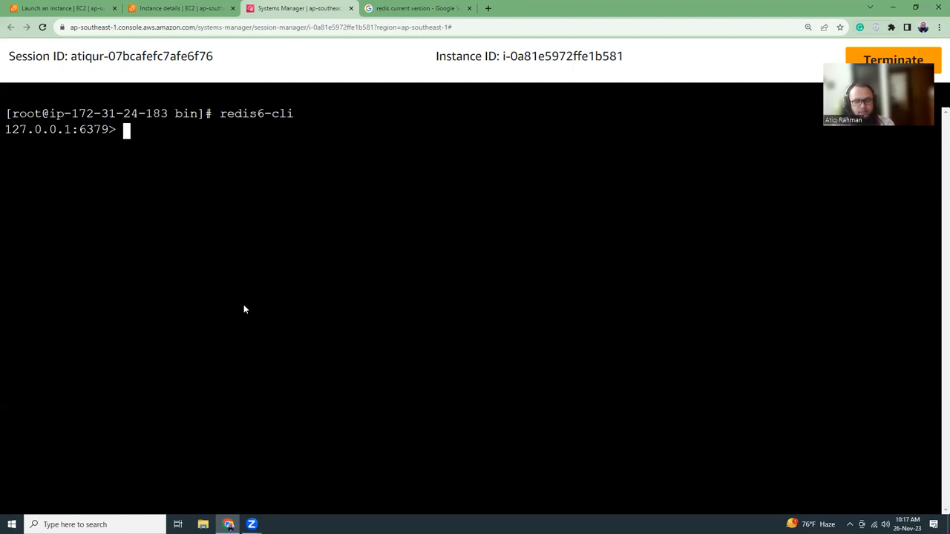
type("SET ")
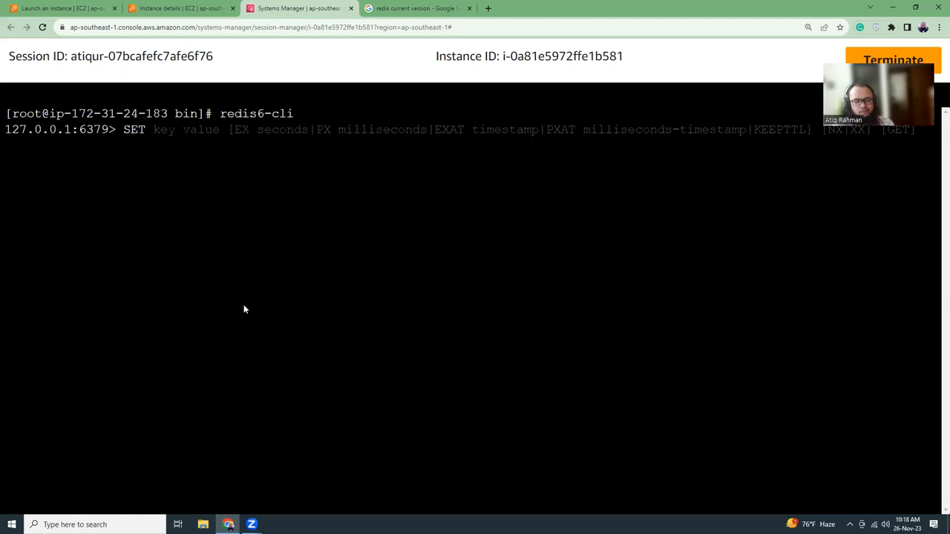
type("atiq")
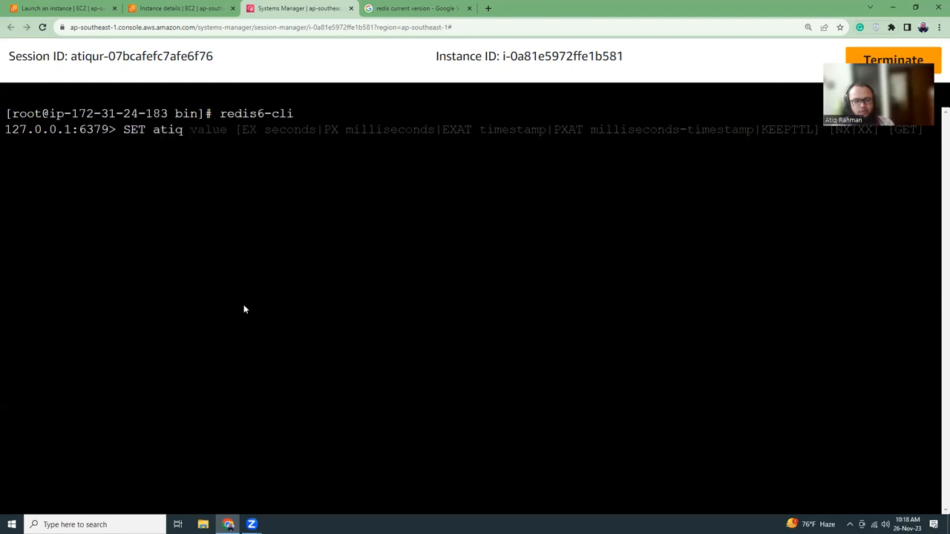
type(" \"aws\"")
key("Return")
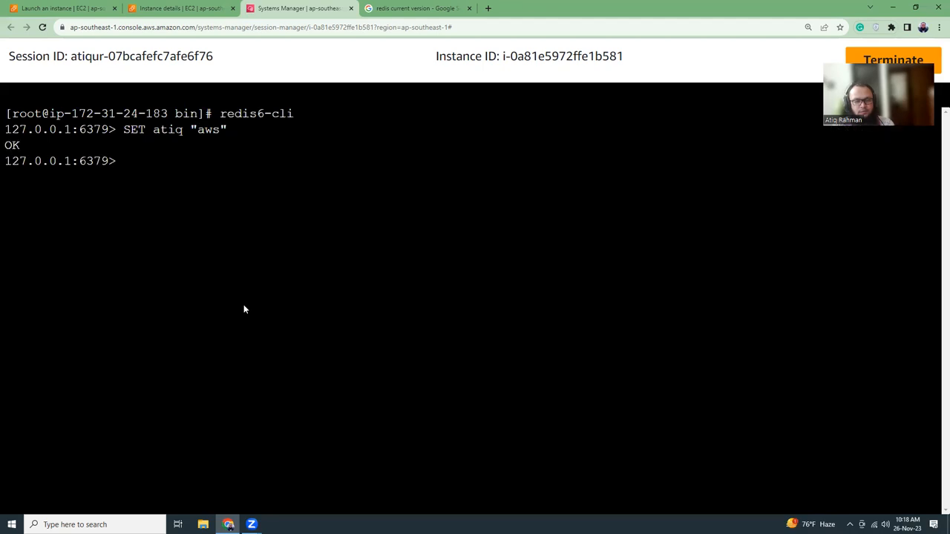
type("GET ")
type("atiq")
key("Return")
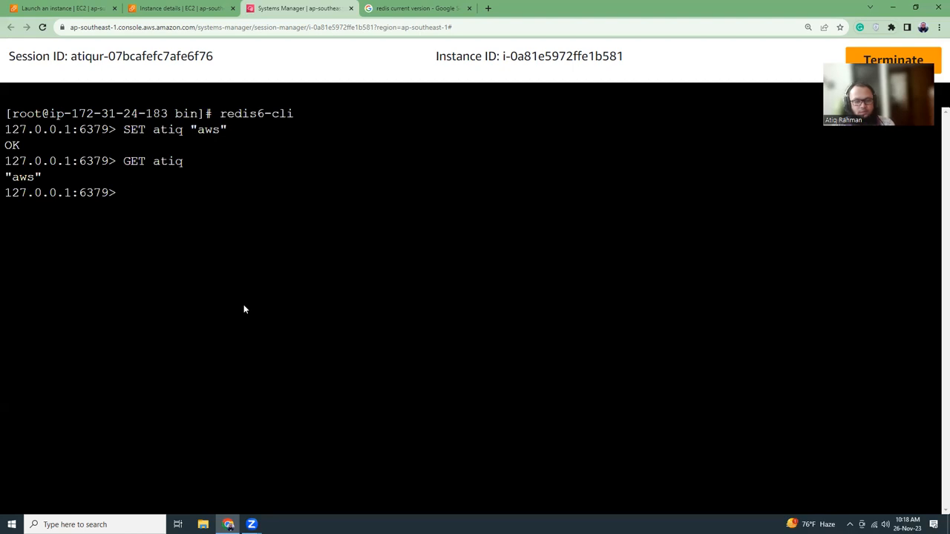
type("SET ")
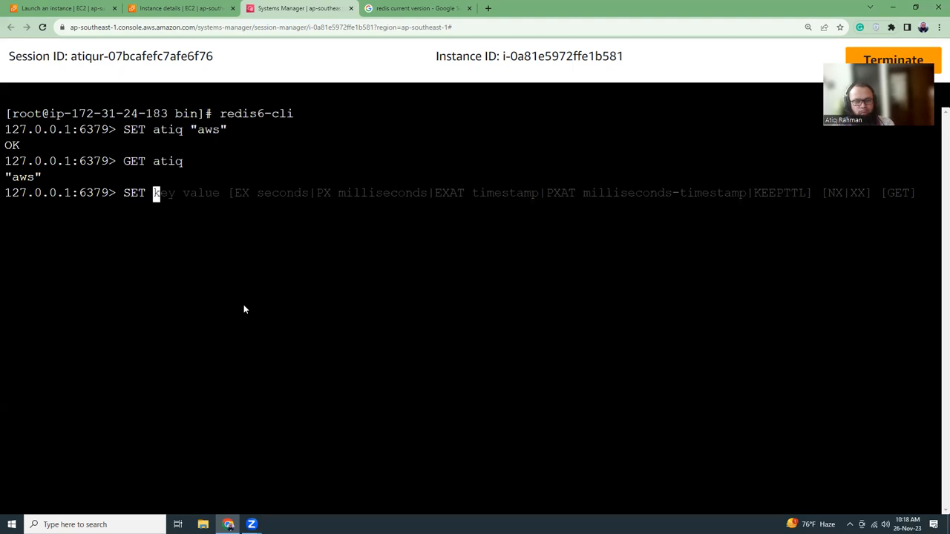
type("name \"atiq")
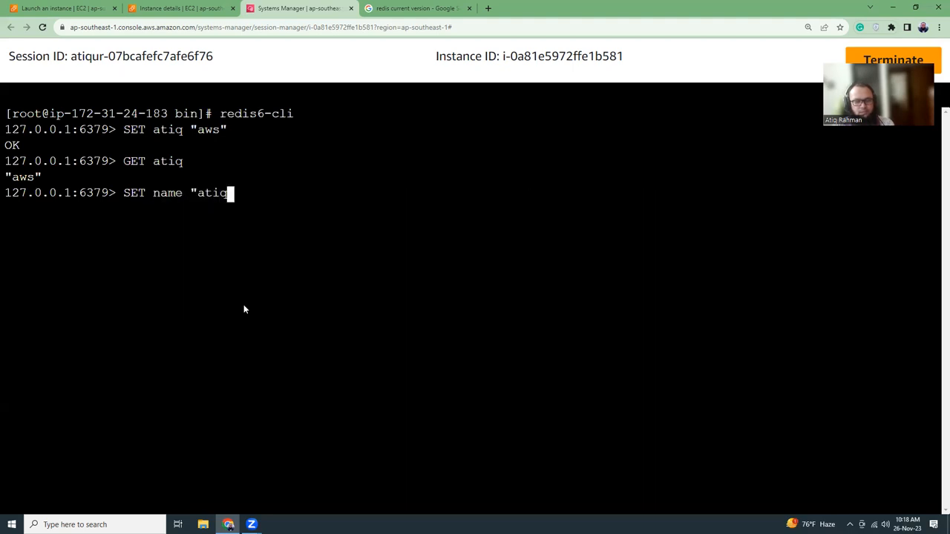
type("\"")
key("Return")
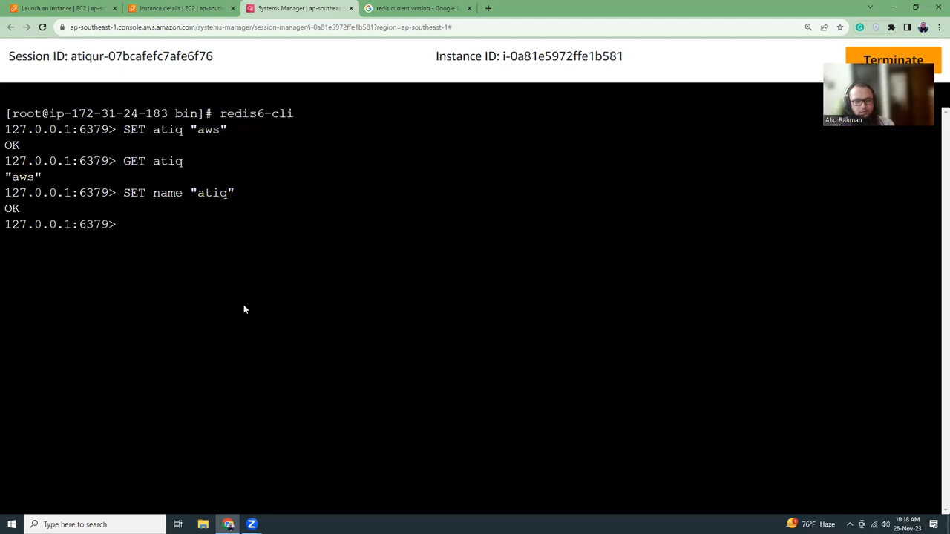
type("get name")
key("Return")
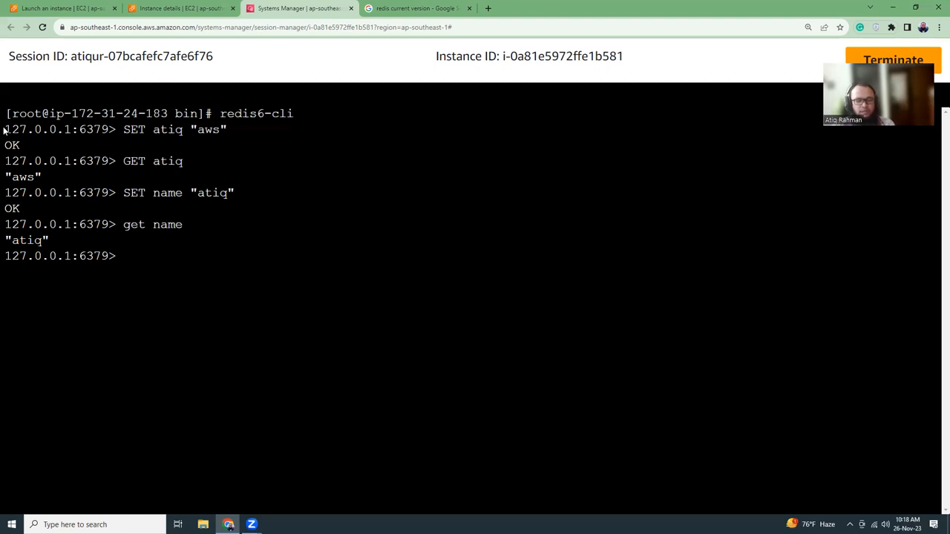
Step: Highlight the SET and GET commands and their results to review the test
left_click_drag(5, 128, 115, 225)
left_click(115, 206)
left_click_drag(168, 132, 215, 132)
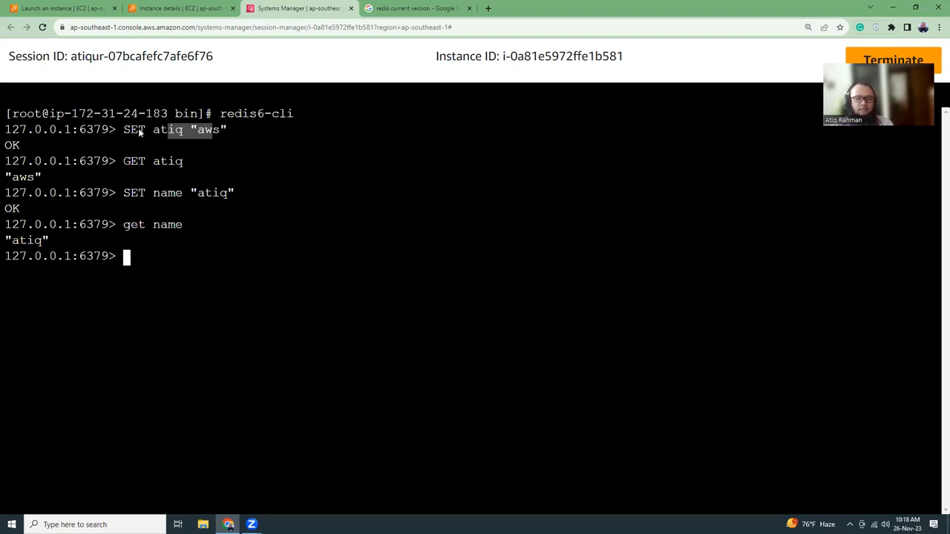
left_click_drag(138, 129, 206, 129)
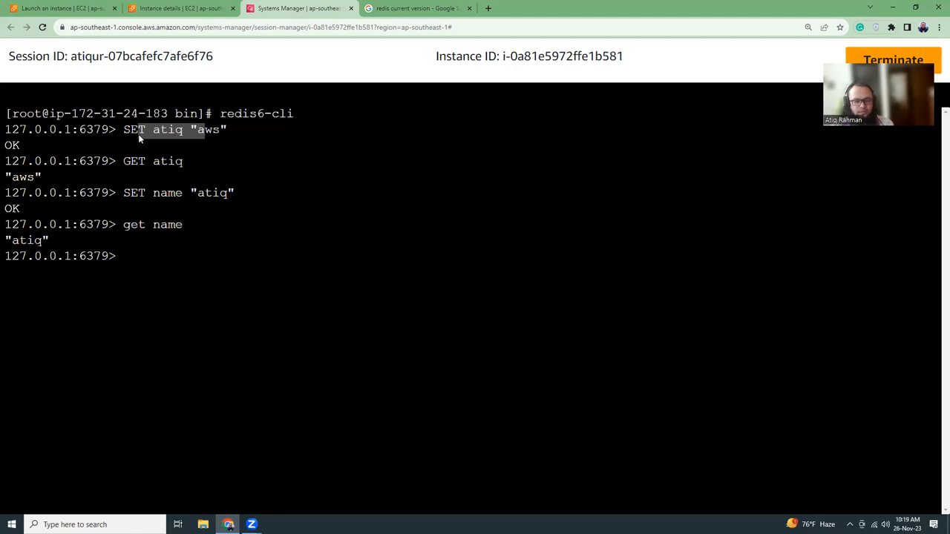
left_click_drag(122, 130, 226, 130)
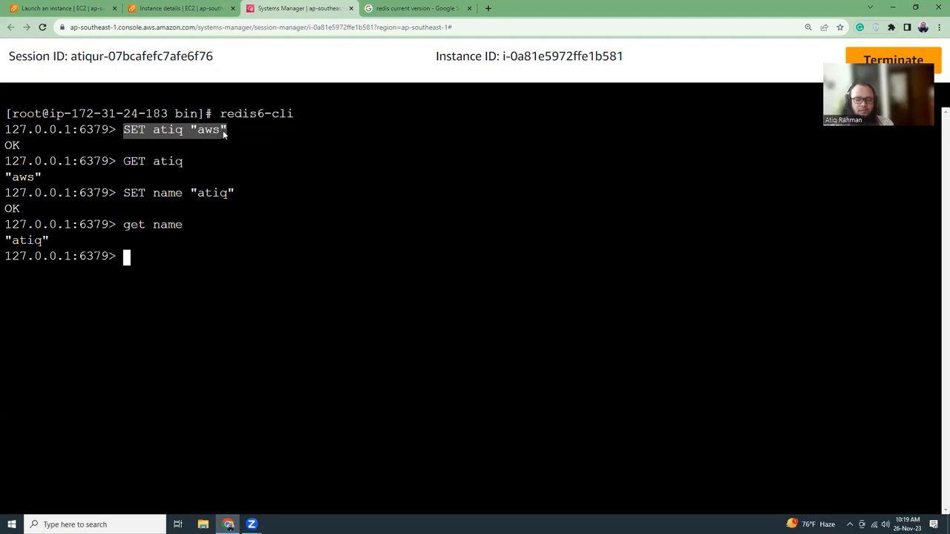
left_click_drag(123, 161, 185, 215)
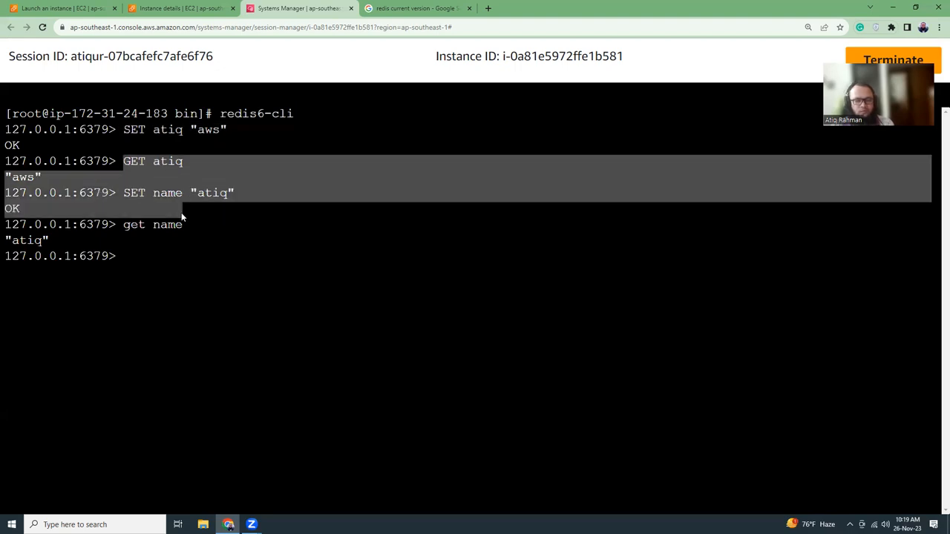
left_click(185, 228)
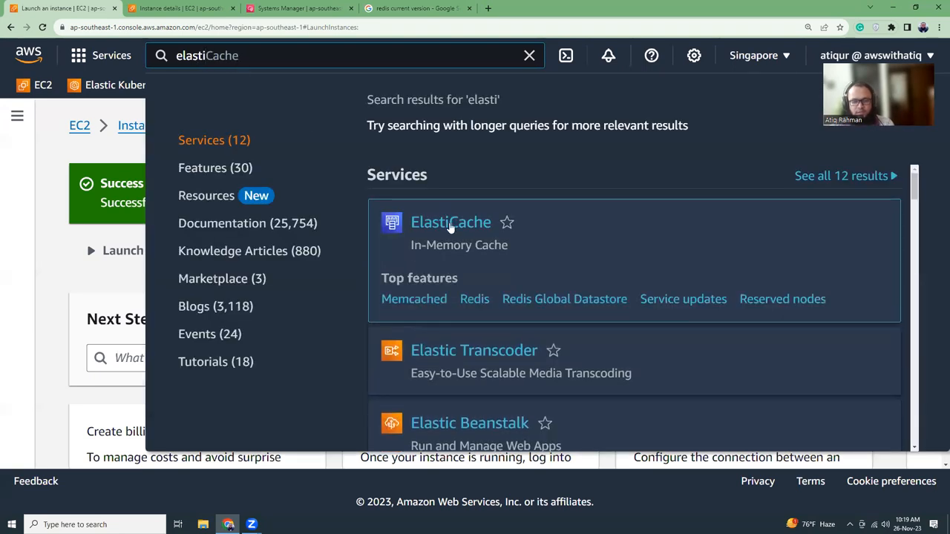
mouse_move(450, 223)
type("elasti")
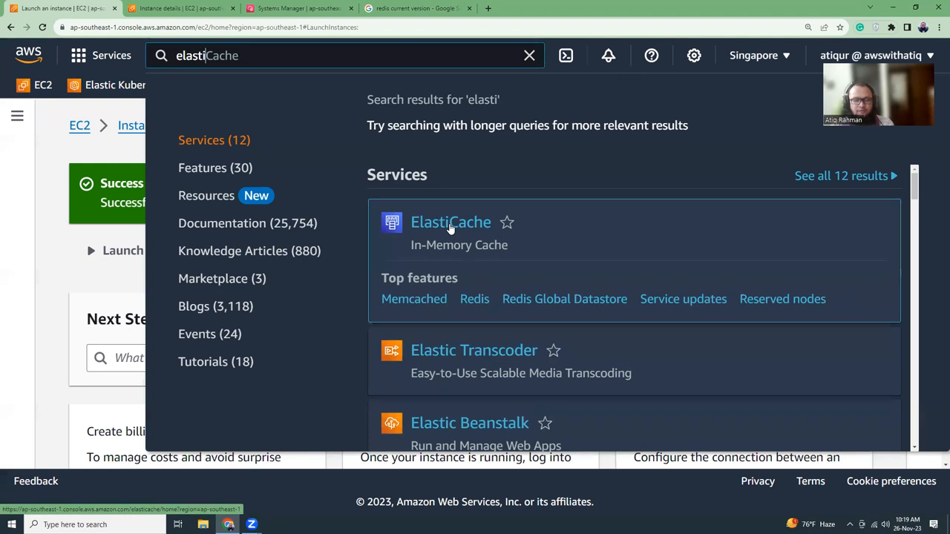
Step: Bring up ElastiCache, then refocus the terminal session running redis6-cli
left_click(449, 227)
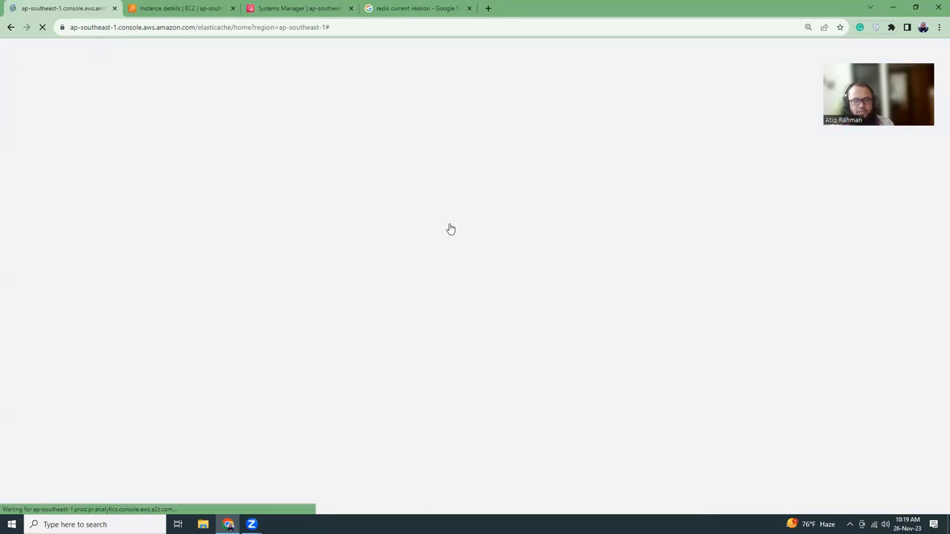
left_click(294, 8)
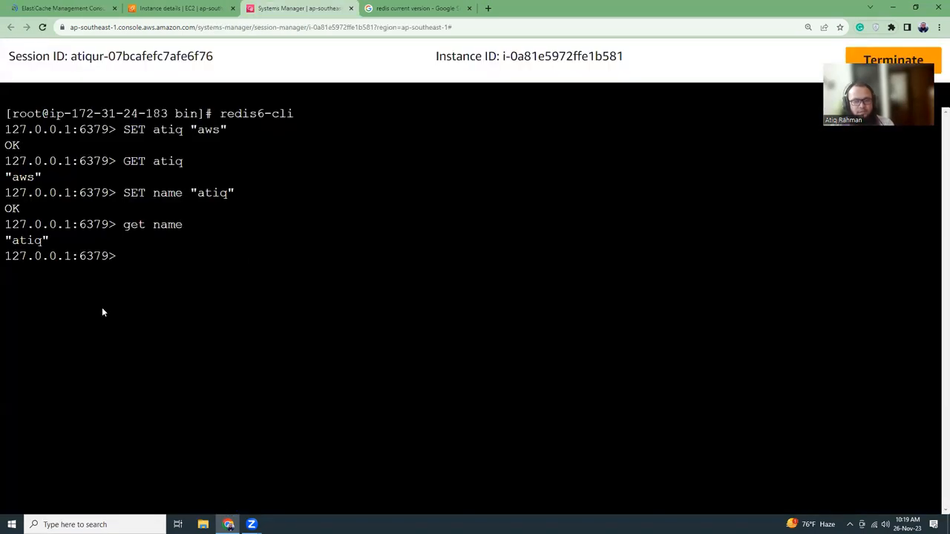
left_click(84, 202)
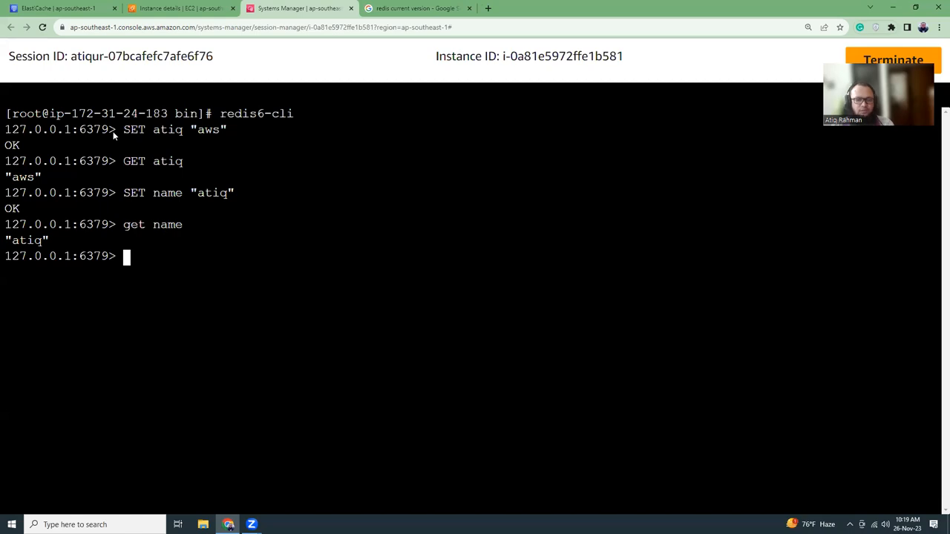
Step: View the empty Redis clusters list in ElastiCache and return to the Redis test session
left_click(59, 8)
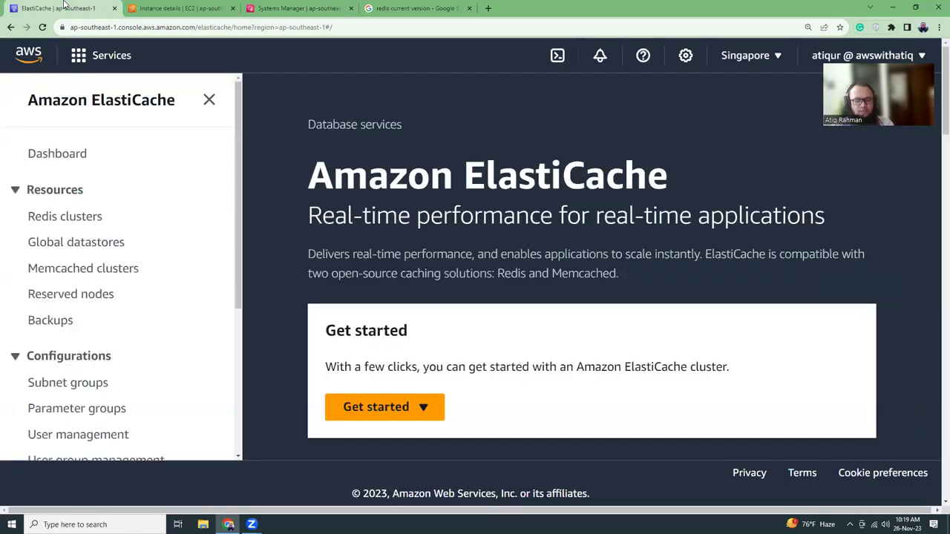
left_click(65, 241)
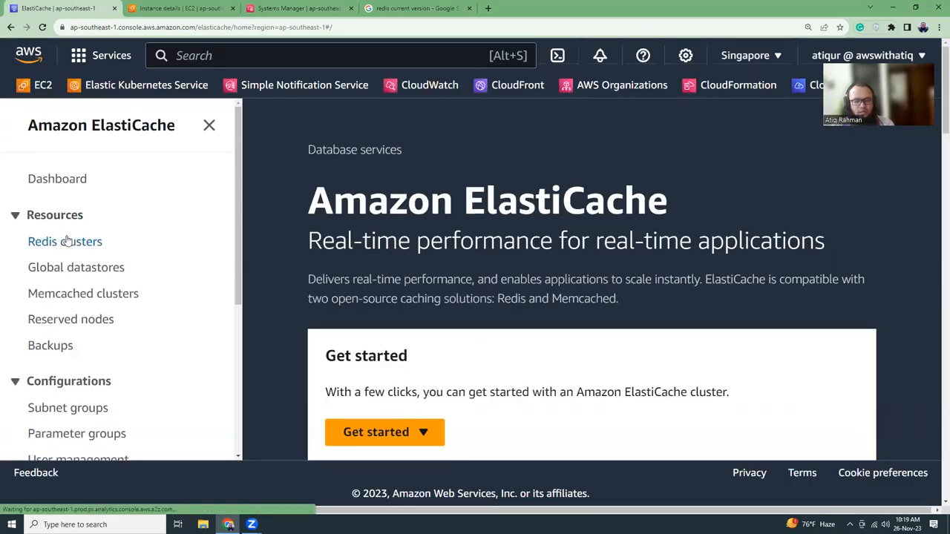
scroll(559, 328, "down", 3)
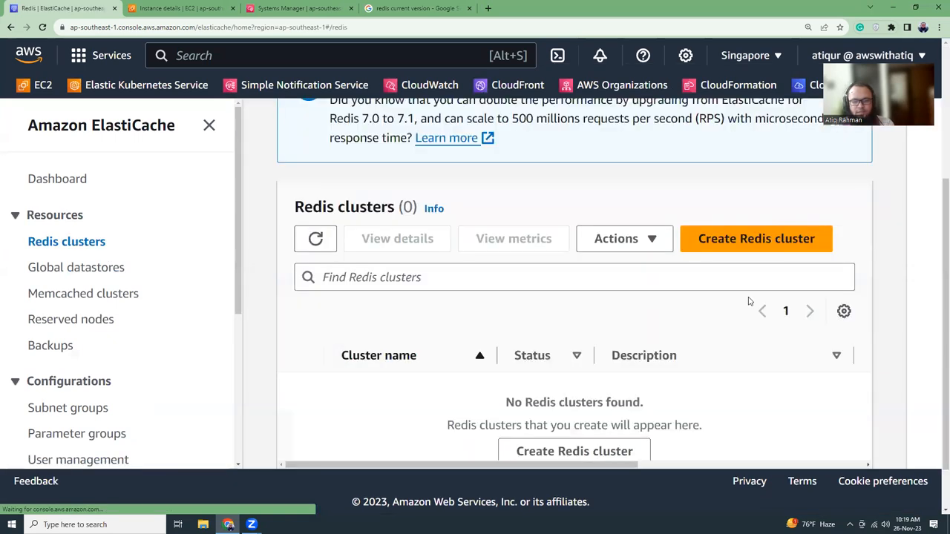
scroll(750, 222, "down", 1)
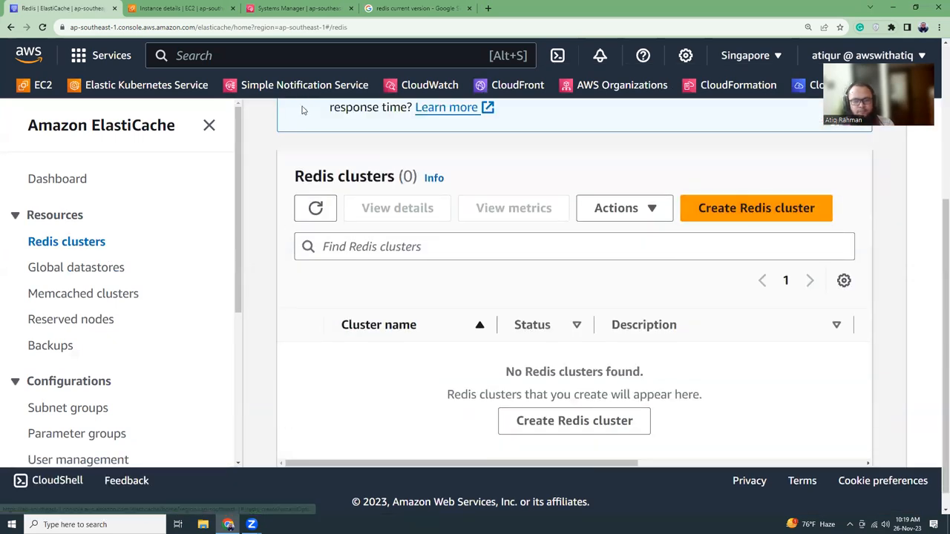
left_click(299, 8)
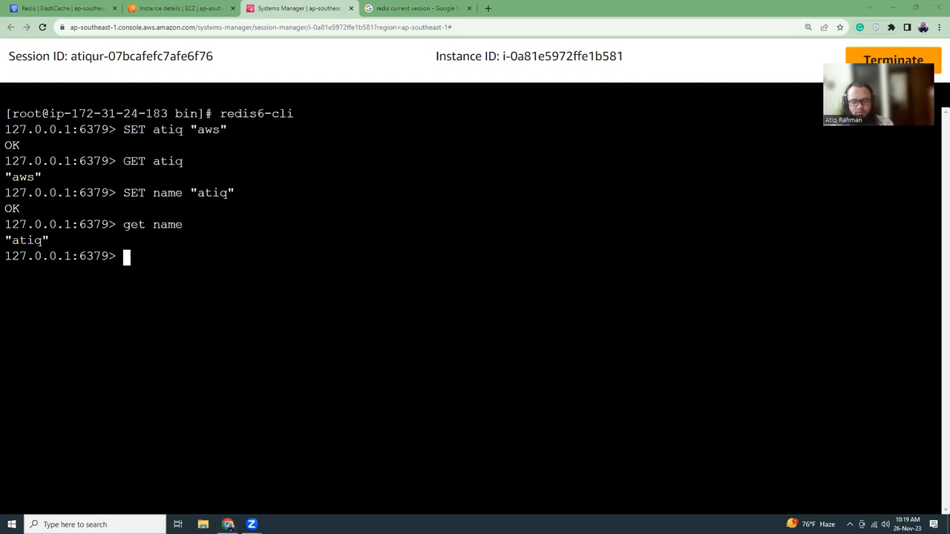
Step: Launch Notepad from Start search with a blank document for the notes
left_click(97, 525)
type("note")
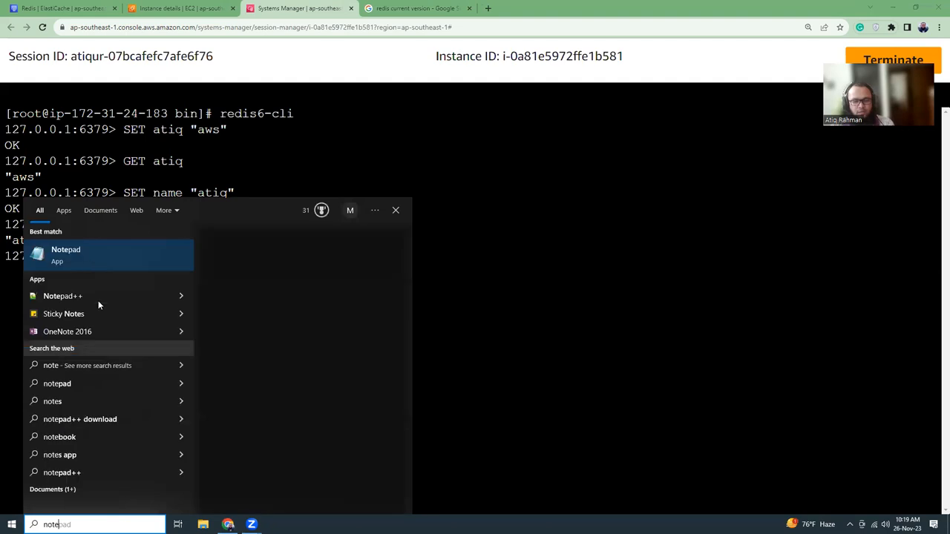
left_click(92, 260)
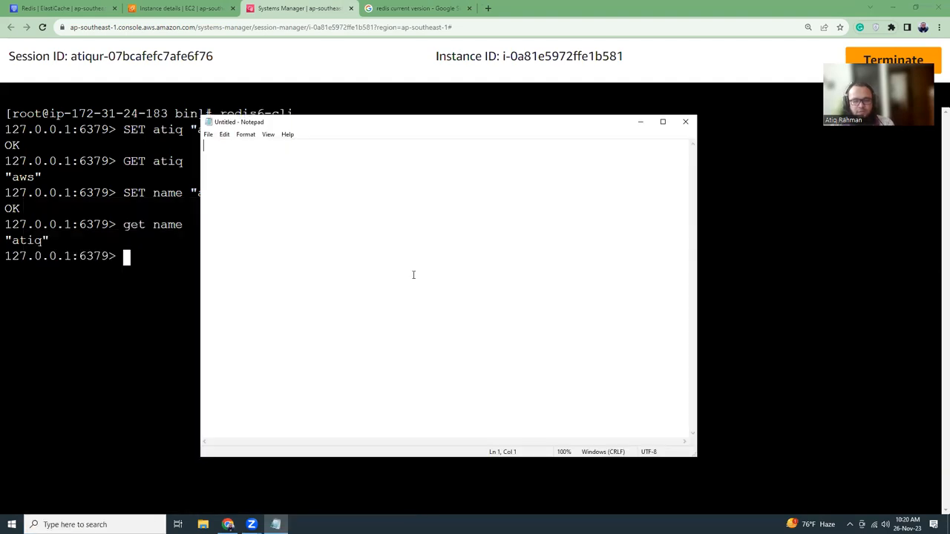
type("Install Redis")
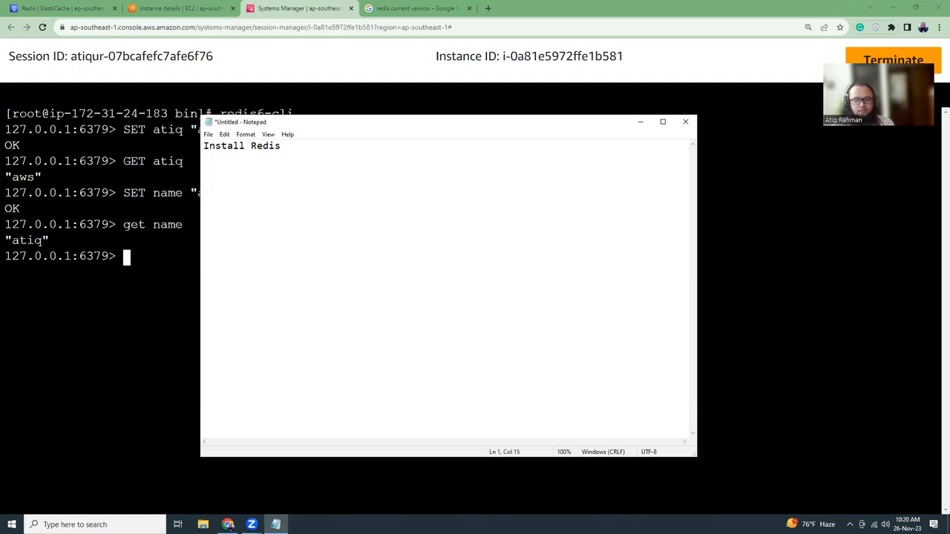
Step: Exit redis6-cli, recall 'dnf install redis6' in the shell and copy it
left_click(163, 279)
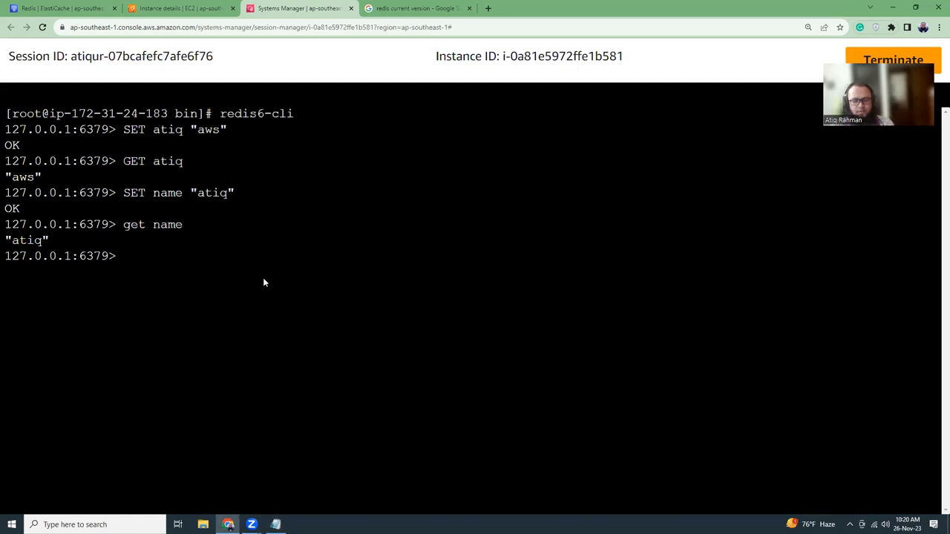
type("exit")
key("Return")
key("Up")
key("Up")
key("Up")
key("Up")
key("Down")
key("Down")
key("Up")
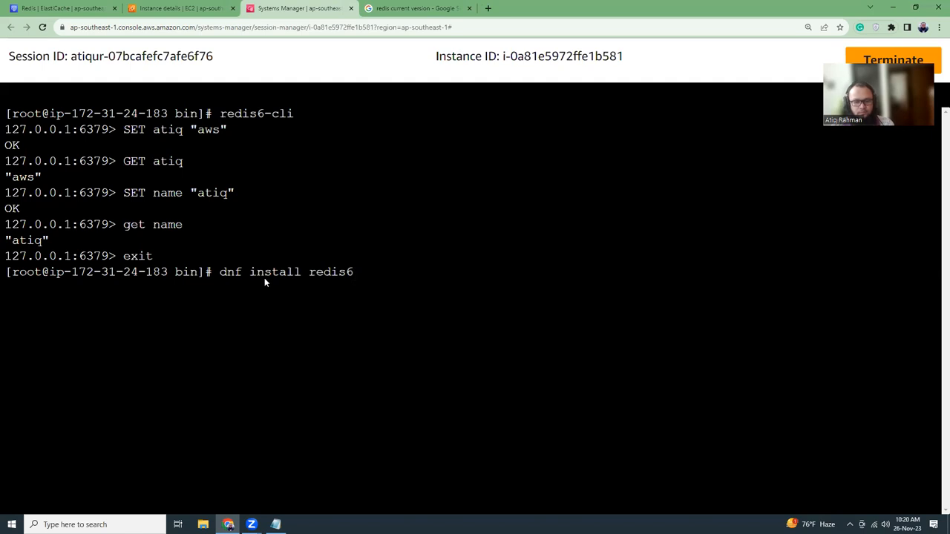
left_click_drag(220, 273, 357, 273)
right_click(312, 271)
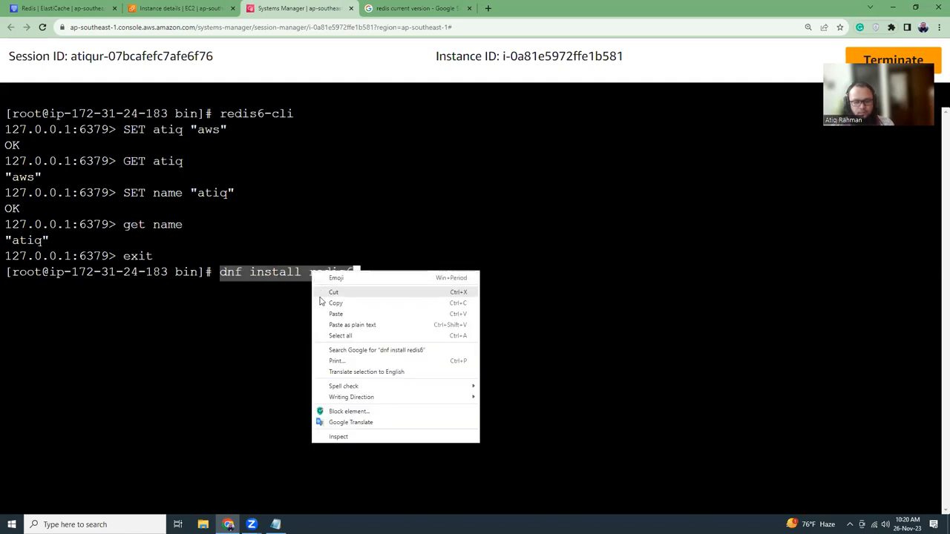
left_click(336, 303)
Step: Paste 'dnf install redis6' under the Install Redis heading, followed by blank lines
left_click(276, 525)
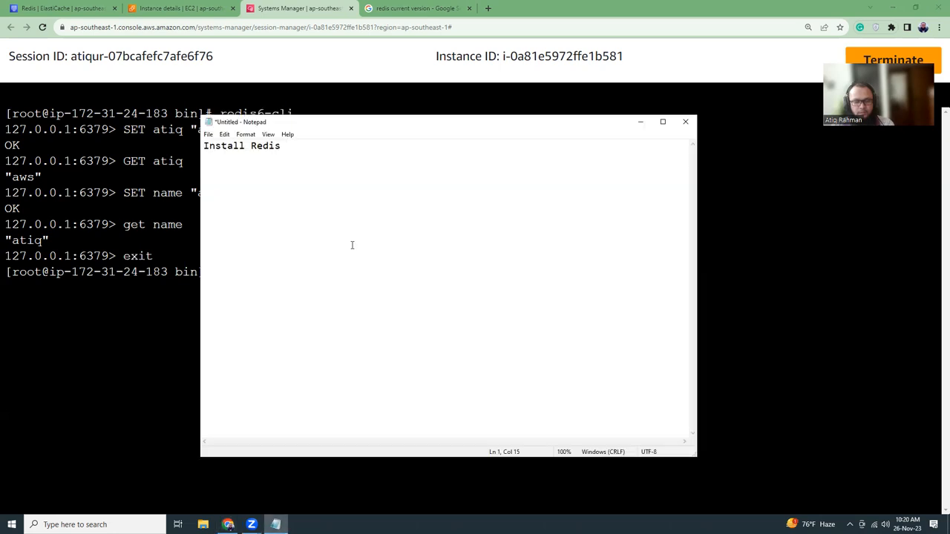
key("Return")
right_click(349, 220)
left_click(371, 259)
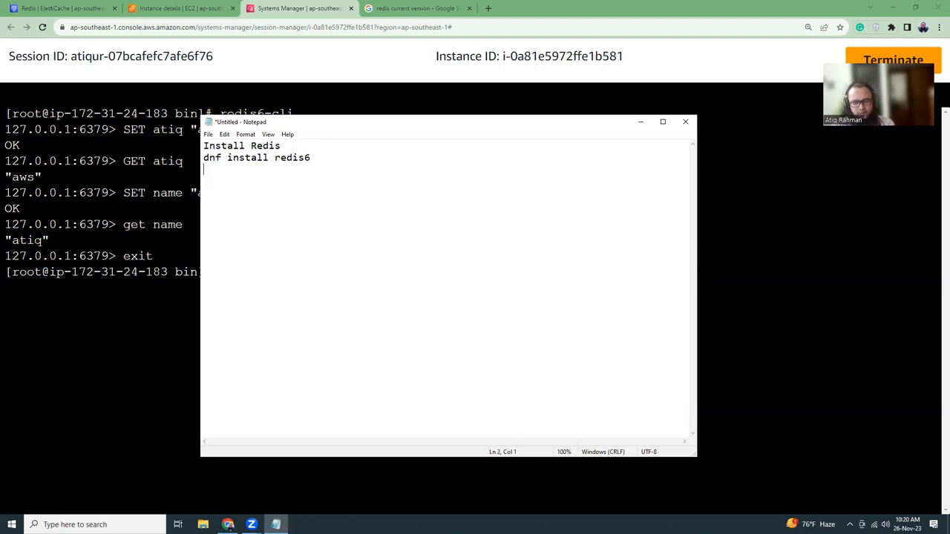
key("Return")
key("Return")
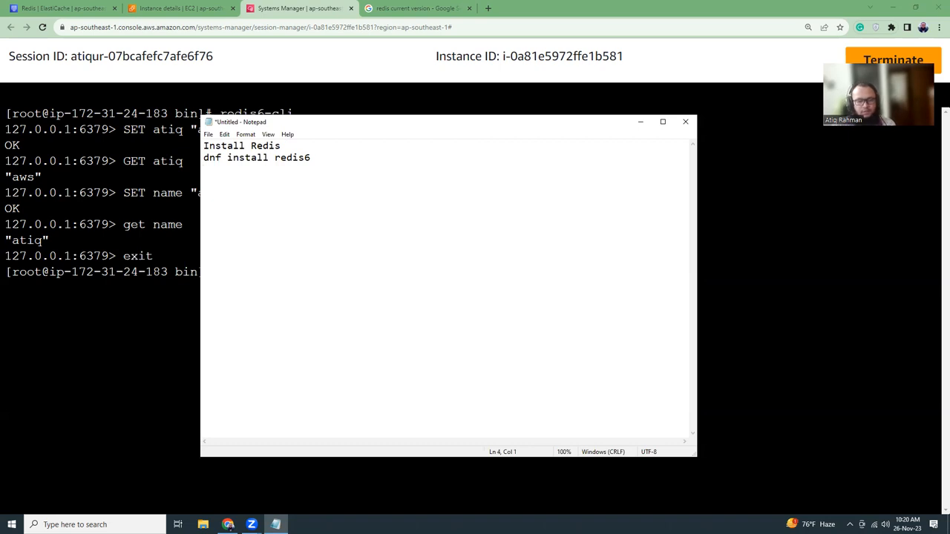
Step: Insert 'Search the repo' with 'dnf search redis' above Install Redis
left_click(205, 148)
key("Return")
key("Return")
key("Up")
key("Up")
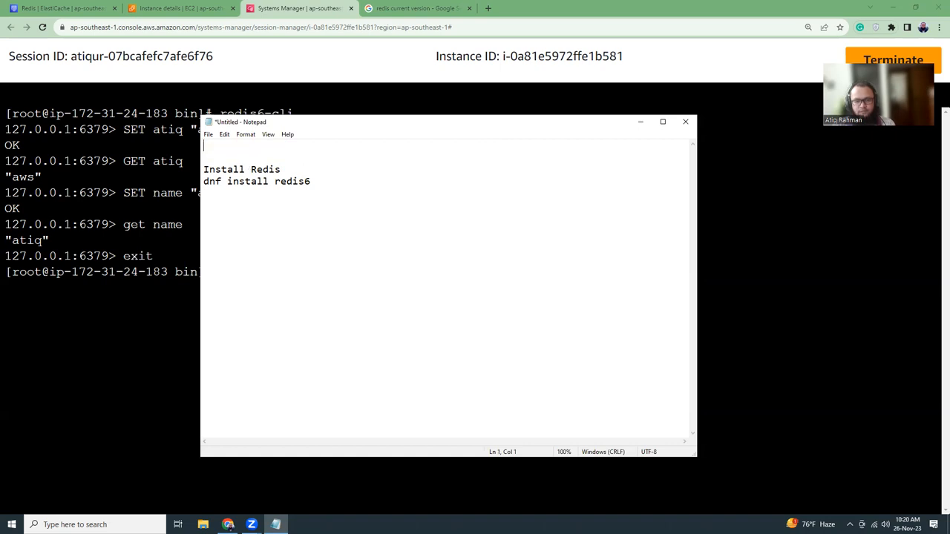
type("Search the repo")
key("Return")
type("dns")
key("BackSpace")
key("BackSpace")
type("f search redis")
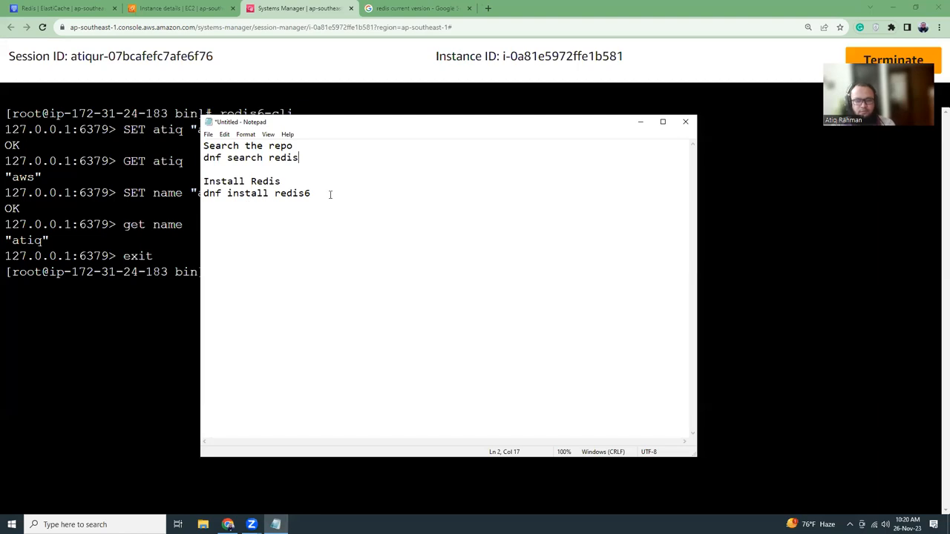
key("Return")
key("Return")
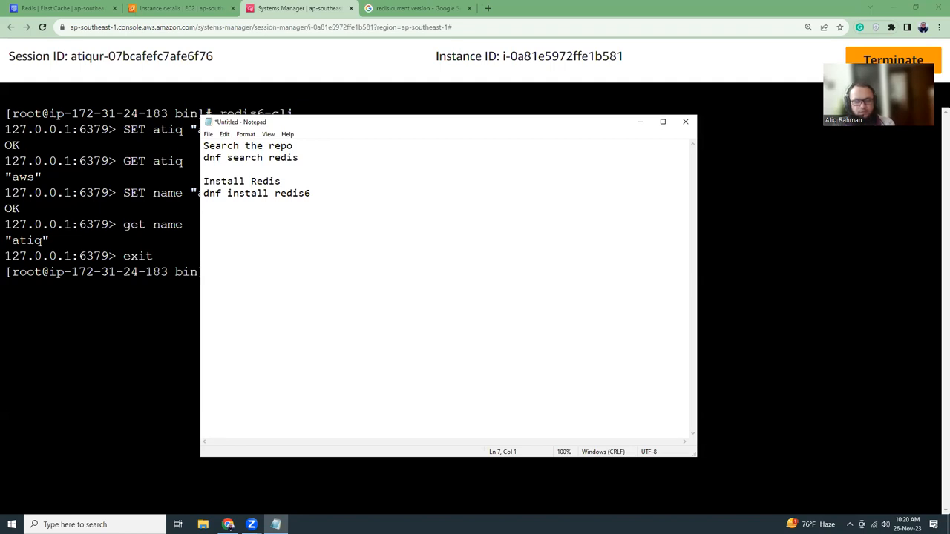
type("Restart")
type("systemctl")
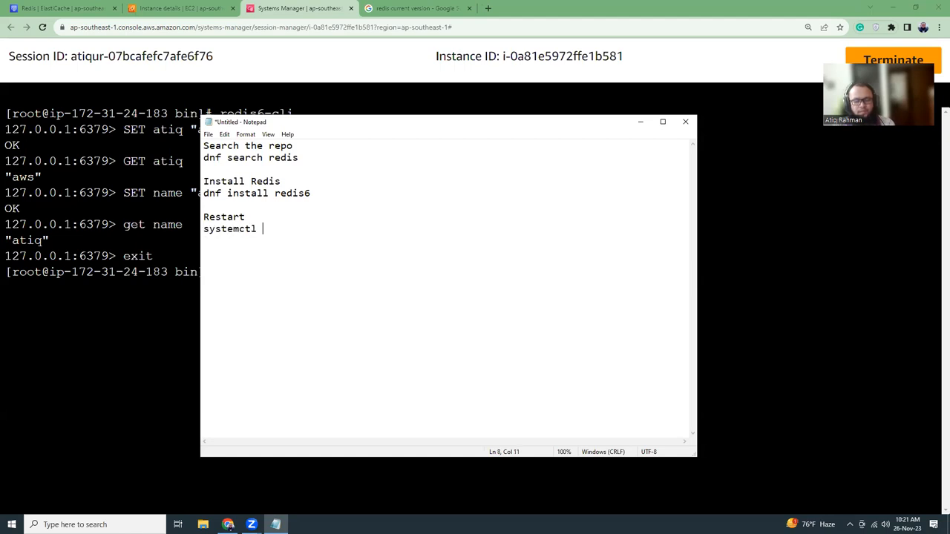
type("restart redis")
Step: Add Restart, Enable and Connect with redis-cli sections with their systemctl and redis6-cli commands
key("Return")
key("Return")
type("Enable")
key("Return")
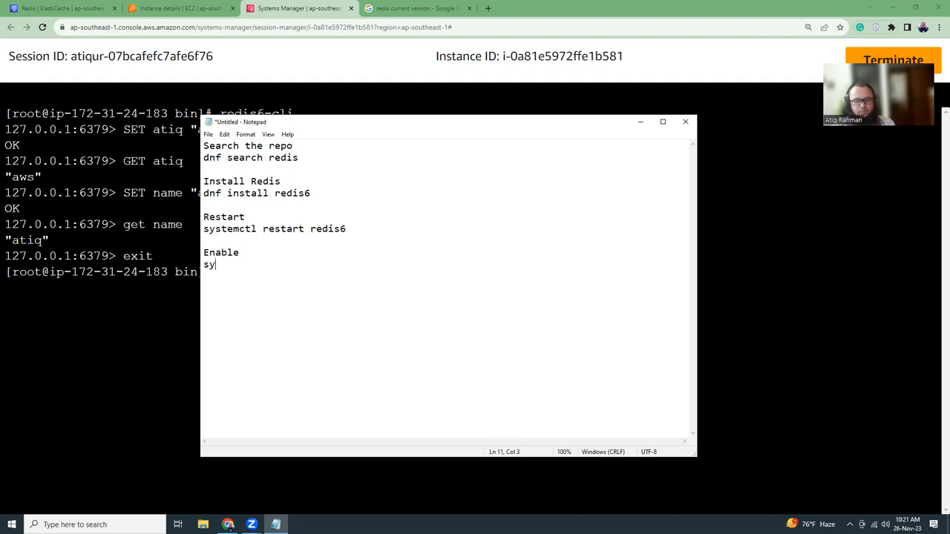
type("systemctl enable redis6")
key("Return")
key("Return")
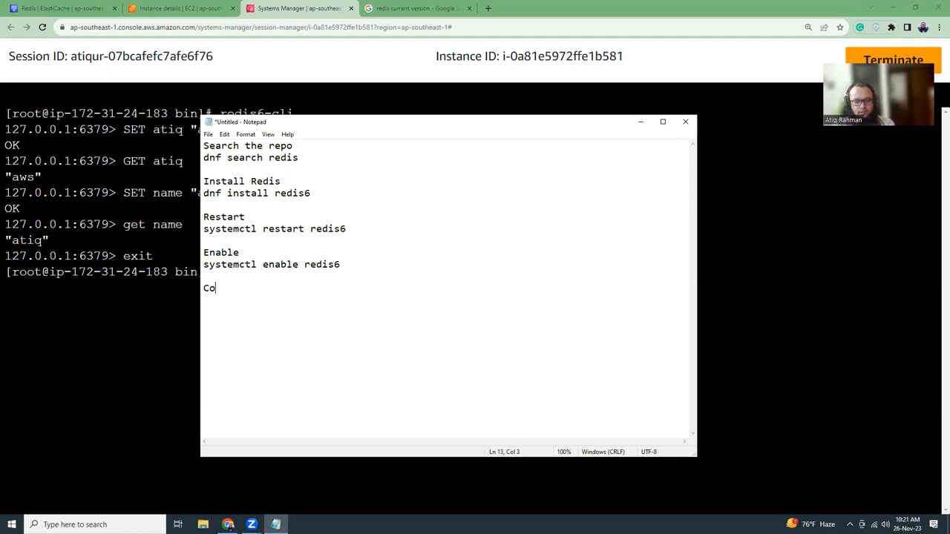
type("Connect with ")
type("redis-c")
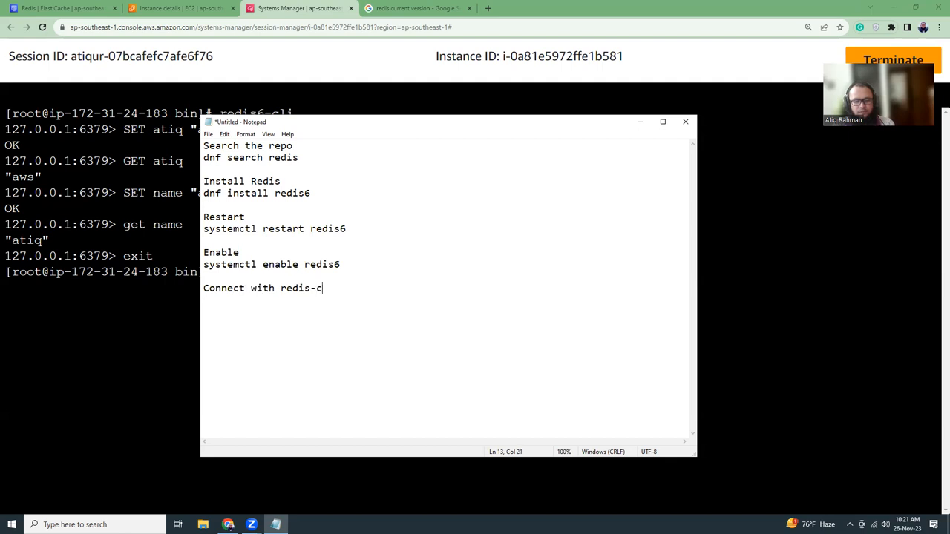
type("li")
key("Return")
key("Return")
type("redis6-cli")
key("Return")
key("Return")
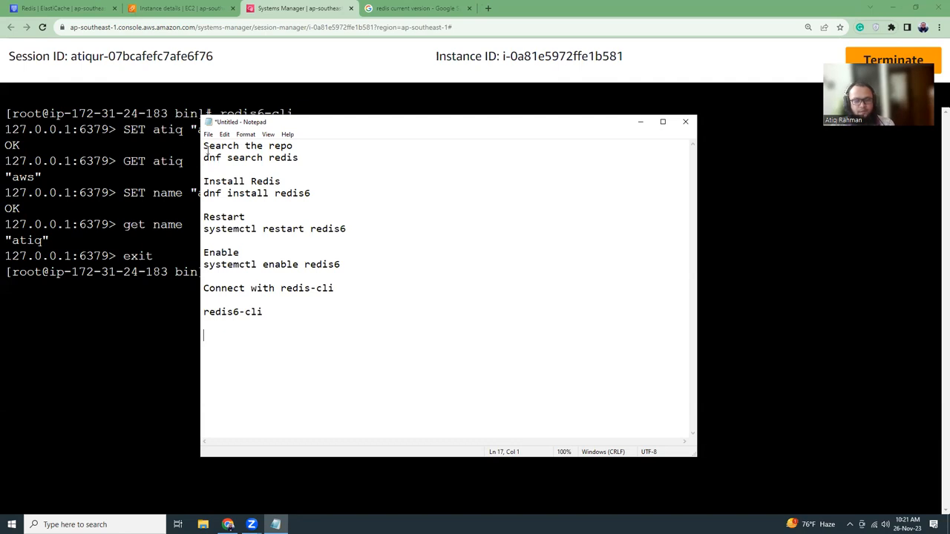
Step: Copy the whole install-steps note and minimise Notepad
left_click_drag(204, 146, 267, 315)
key("ctrl+c")
left_click(151, 289)
type("dnf install redis6")
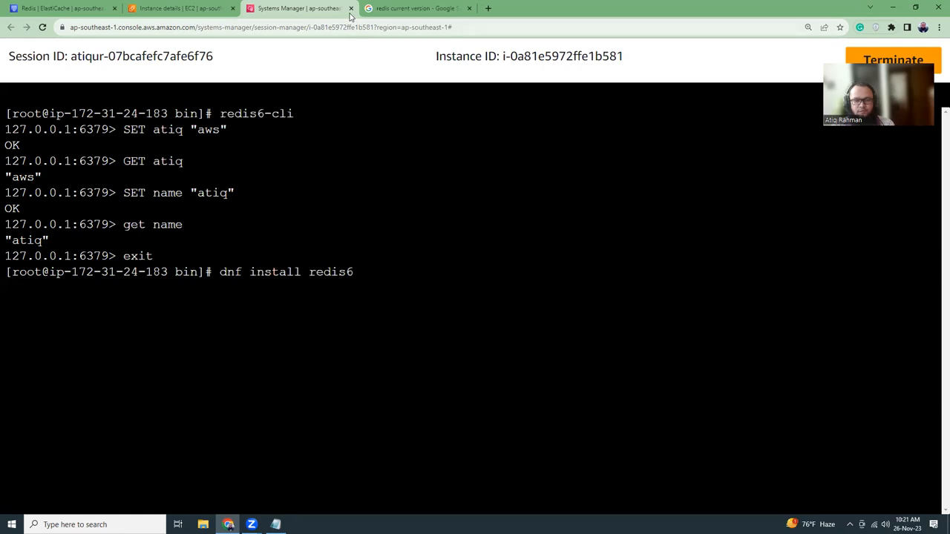
Step: Close the Systems Manager terminal tab and return to the redis instance details page
left_click(351, 8)
left_click(178, 8)
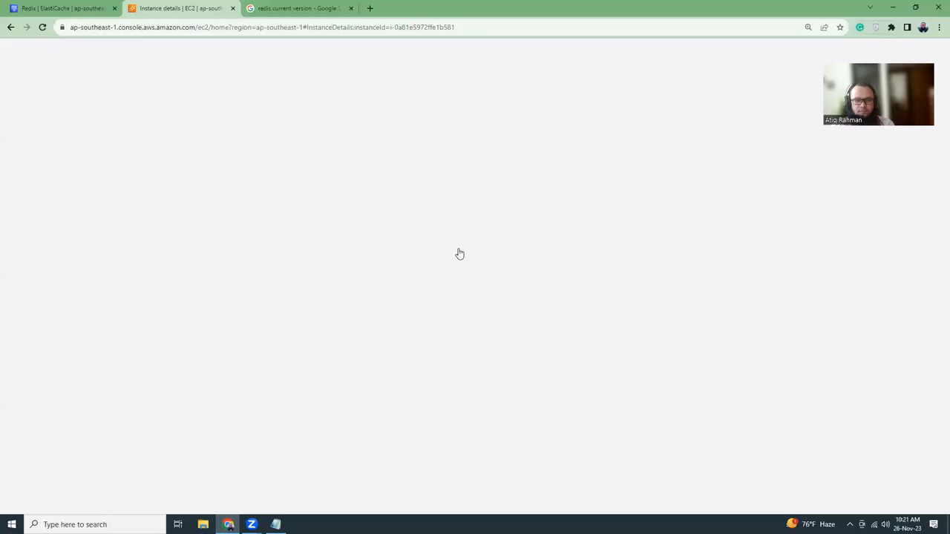
scroll(458, 253, "down", 2)
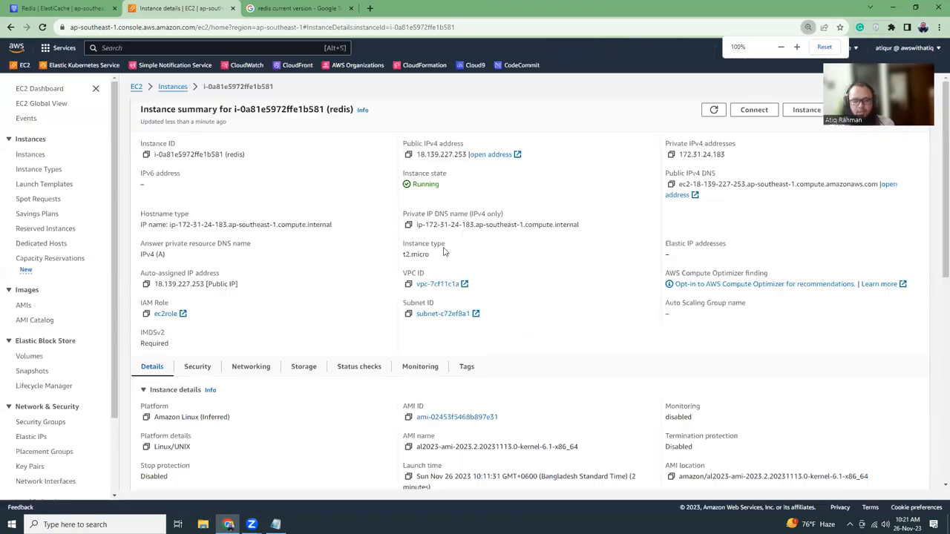